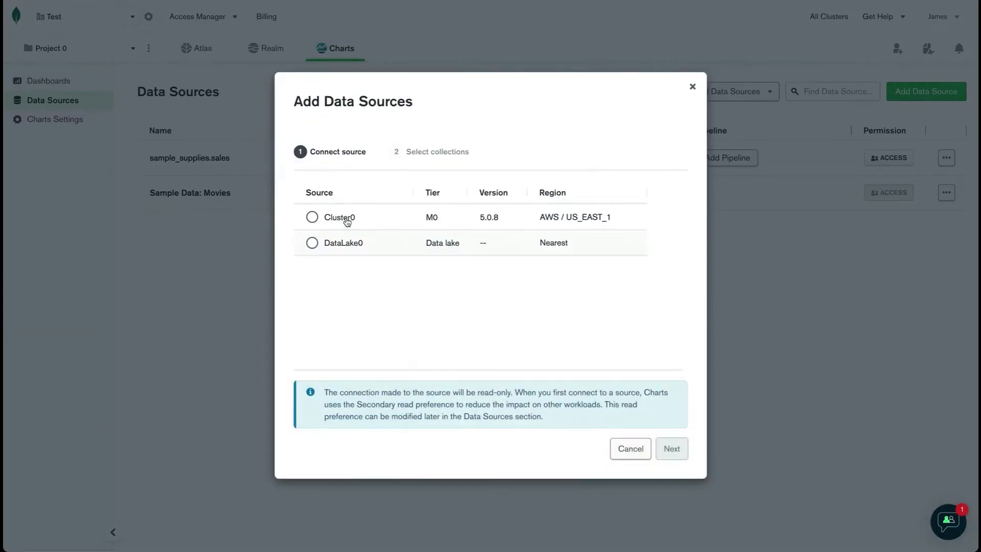
- Add the listingsAndReviews collection of the sample_airbnb database on Cluster0 as a data source
left_click(347, 221)
left_click(673, 449)
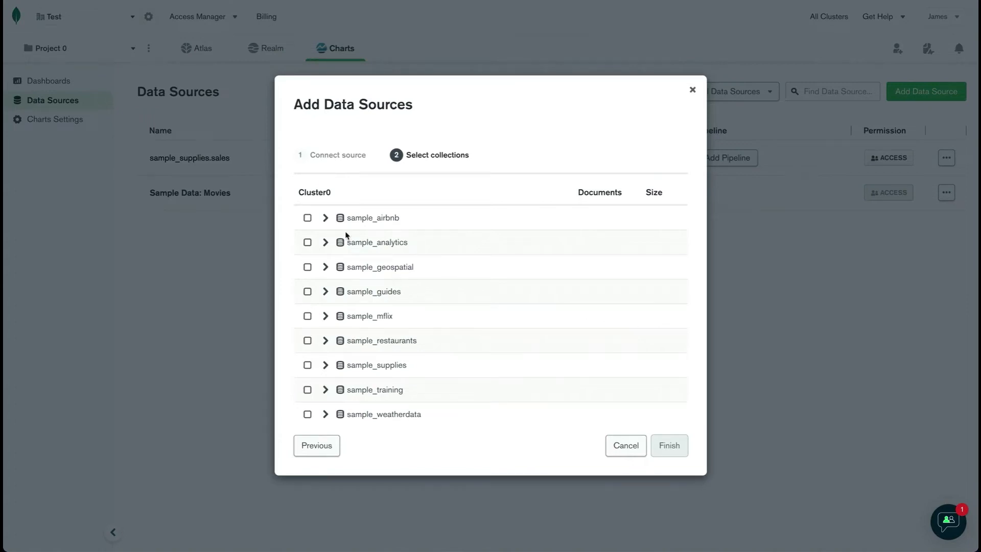
left_click(324, 217)
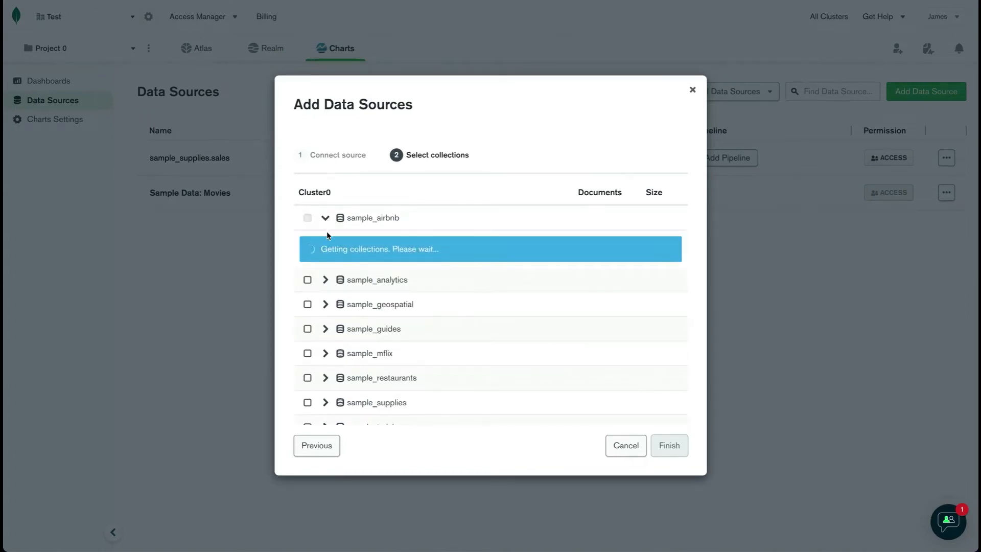
left_click(307, 244)
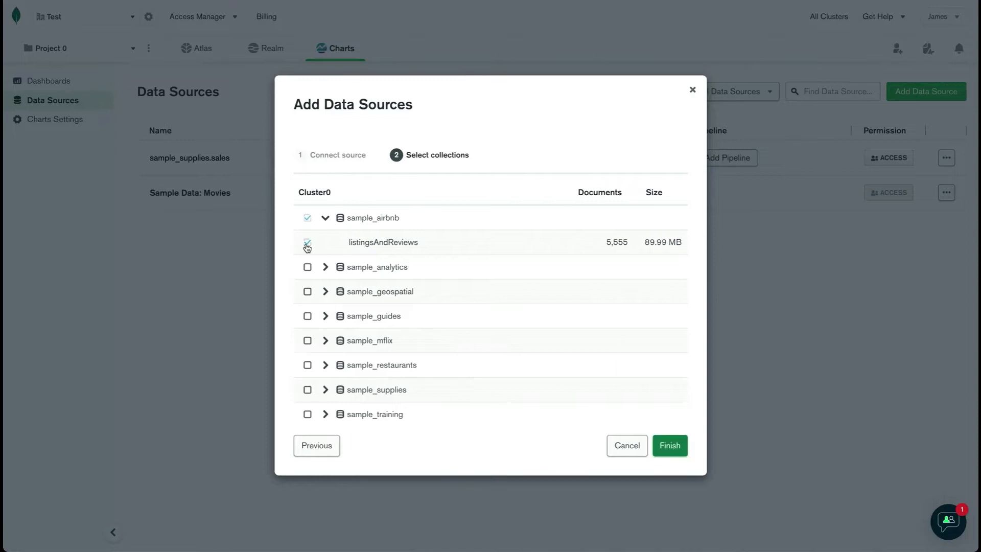
left_click(671, 445)
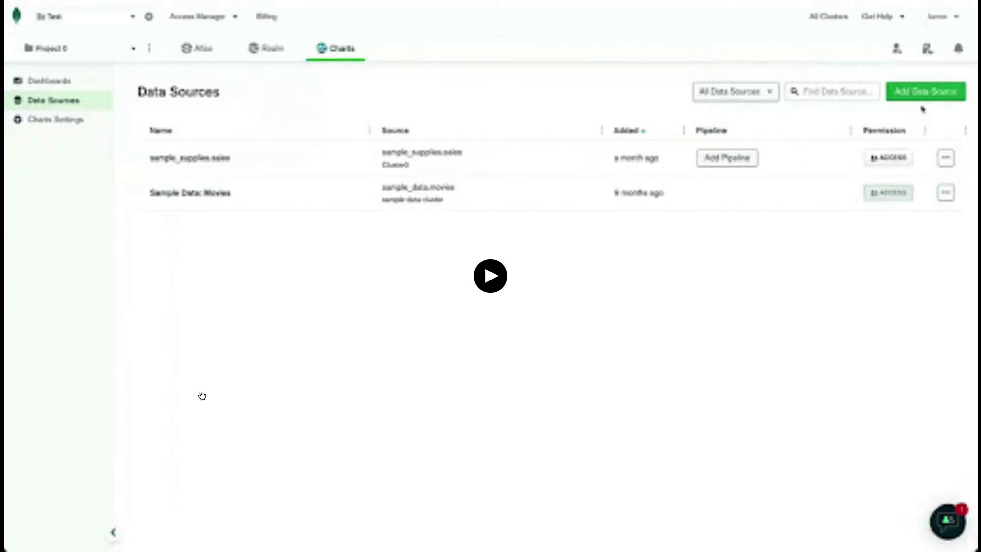
- Return to the full-screen slides, advance to "Charts works natively with document model" and play its video full screen
key("Escape")
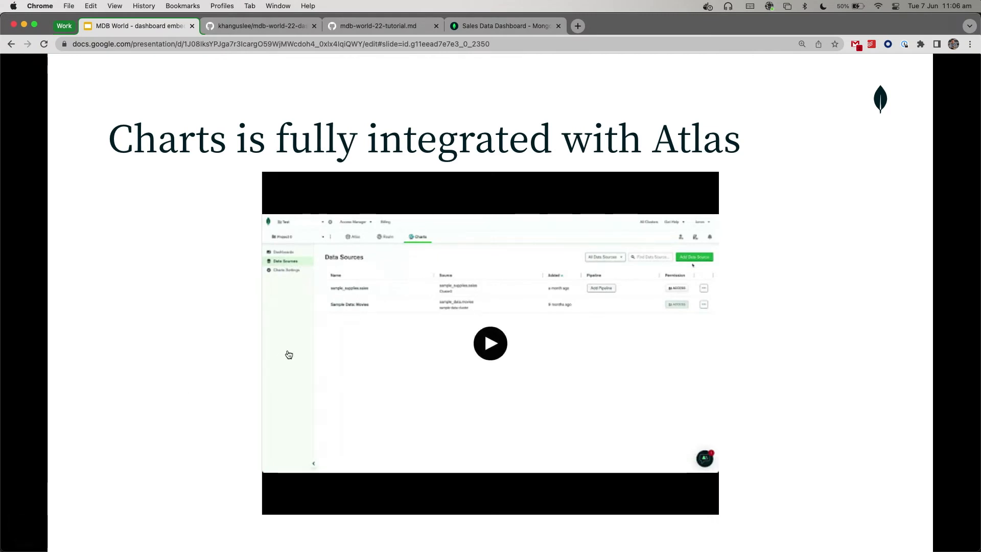
key("ctrl+super+f")
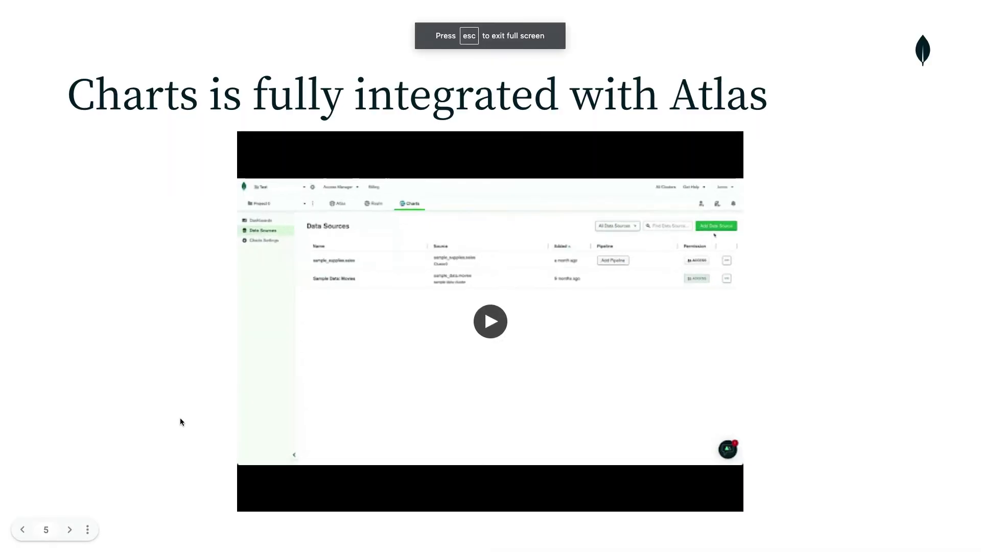
key("Right")
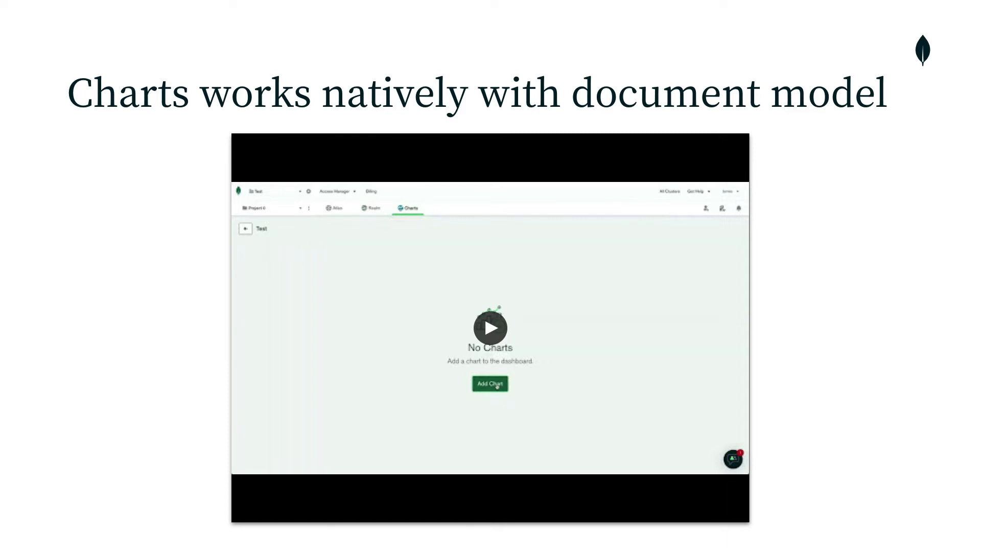
double_click(373, 351)
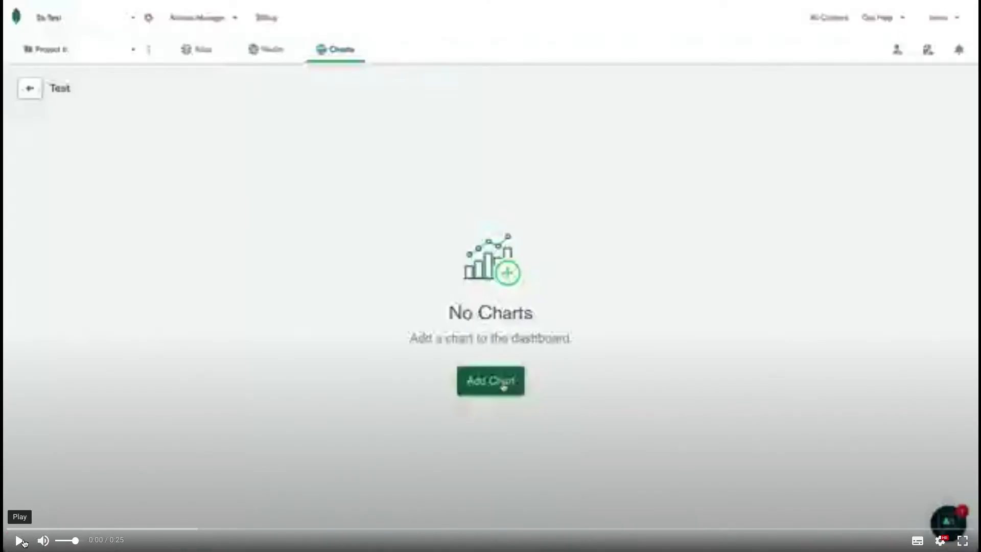
left_click(22, 542)
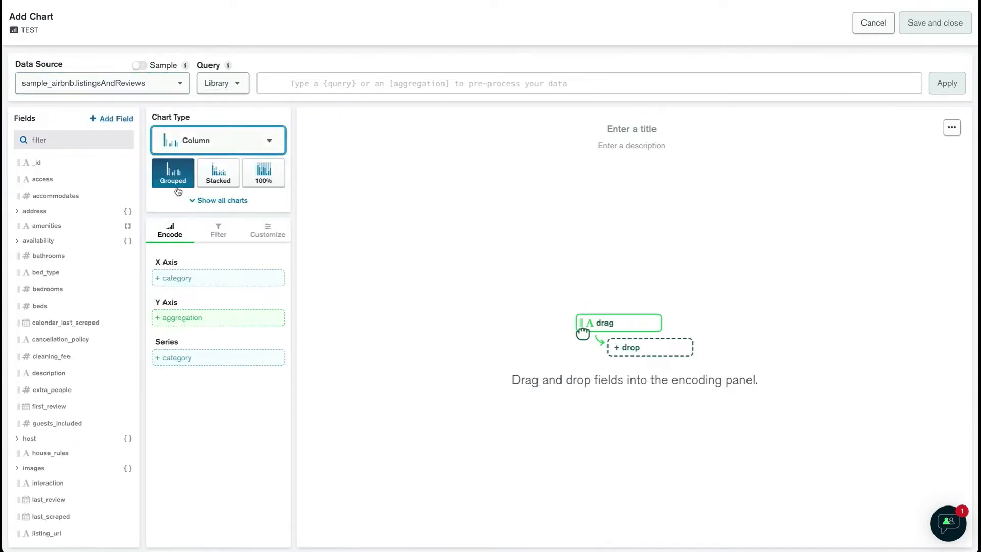
- Assign amenities to the column chart's X axis with the Unwind array reduction, and _id to the Y axis
left_click_drag(109, 238, 167, 278)
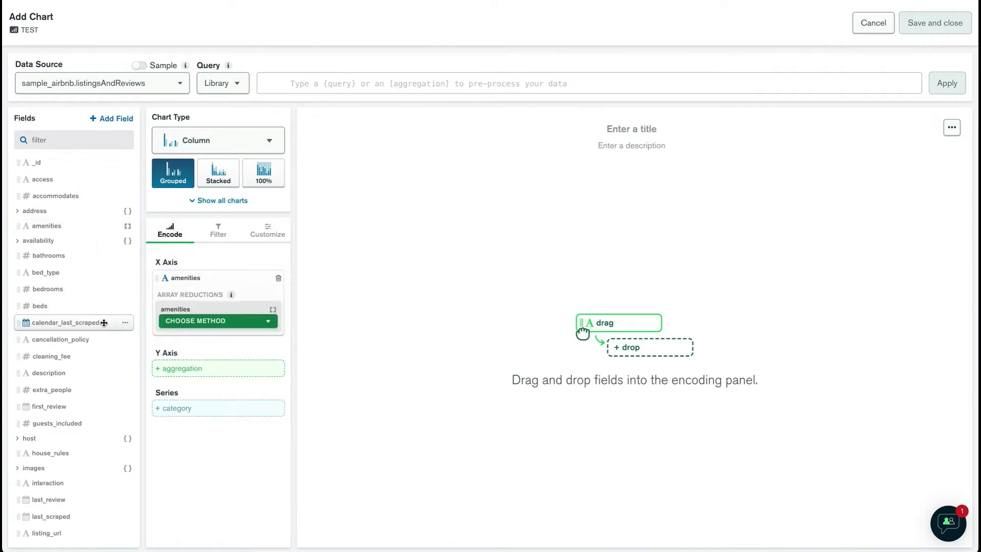
left_click_drag(55, 167, 194, 358)
left_click(212, 323)
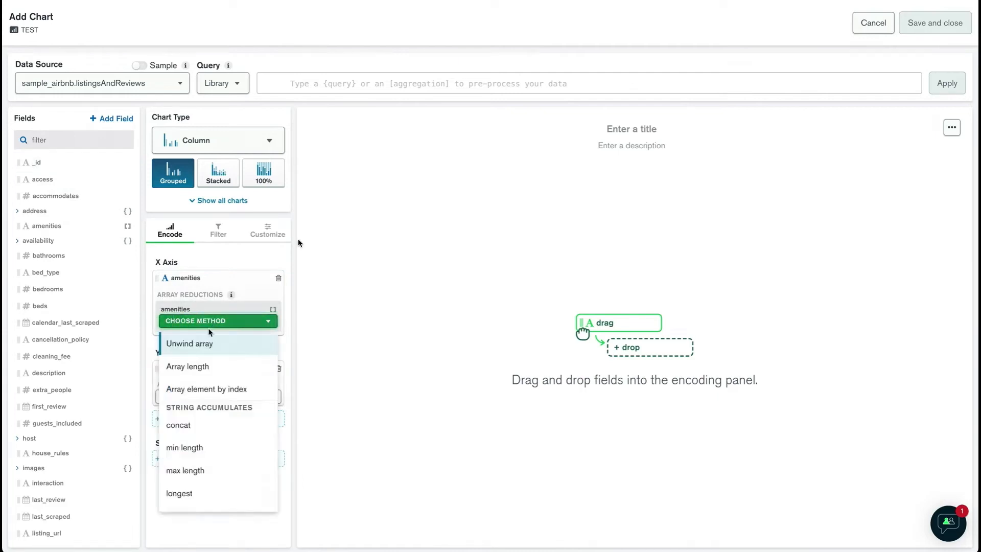
left_click(203, 341)
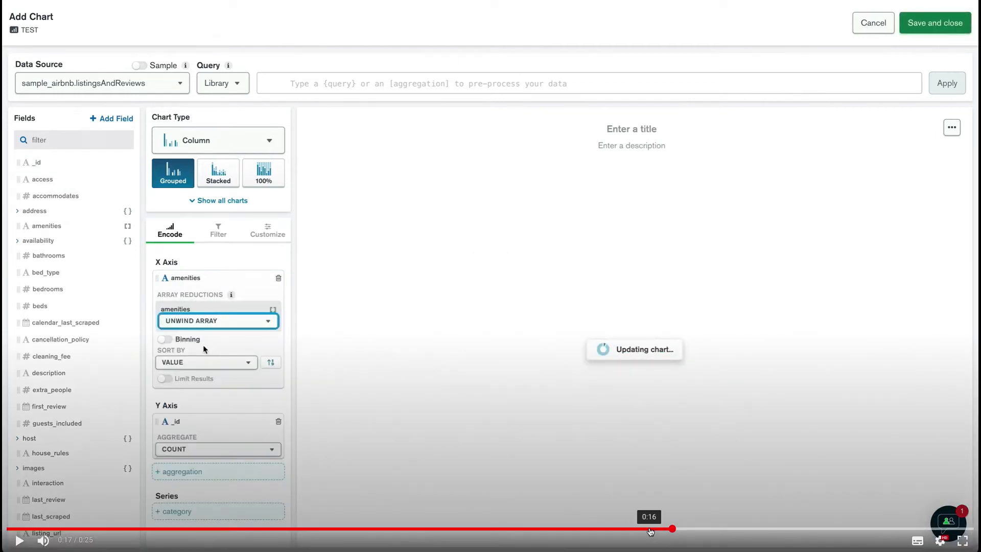
- Replay the chart-building video from 0:16 and pause it on the finished amenities column chart
left_click(650, 529)
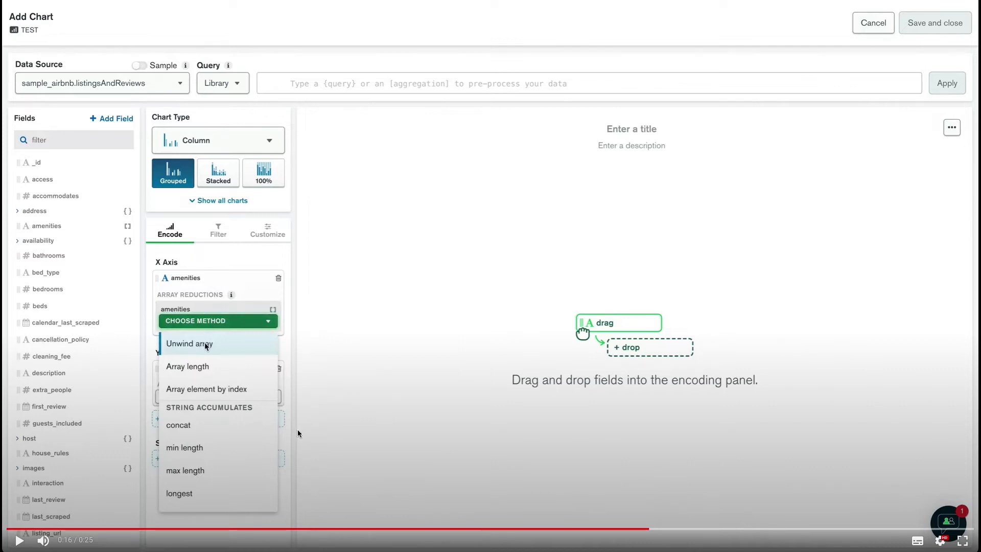
left_click(17, 542)
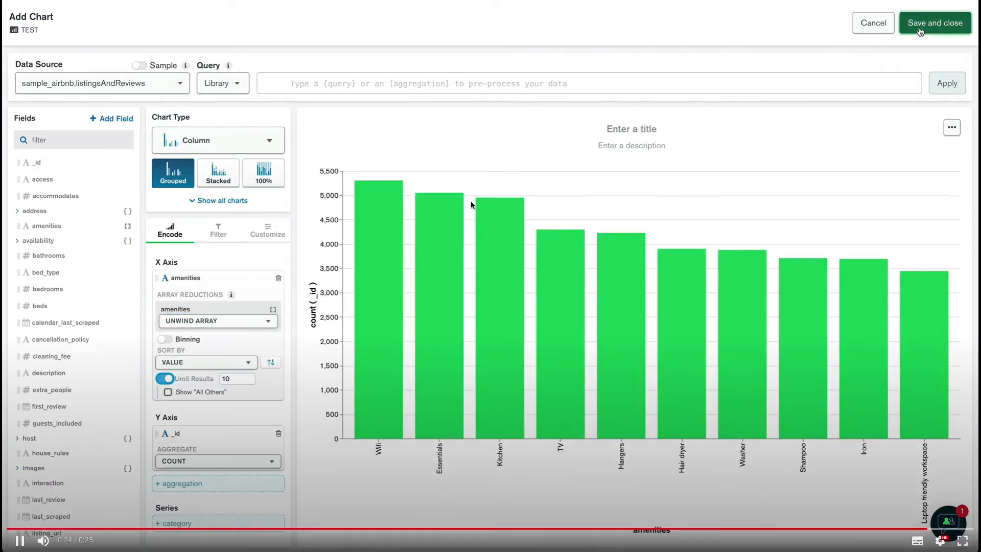
left_click(471, 204)
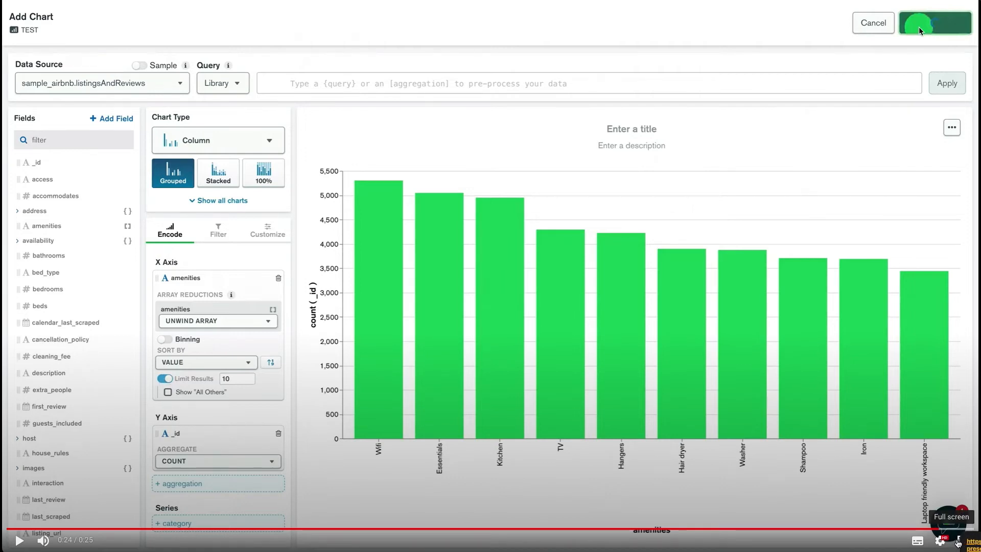
- Leave the full-screen video and show the slide "The best way to visualize Atlas data" without the browser's toolbar
key("Escape")
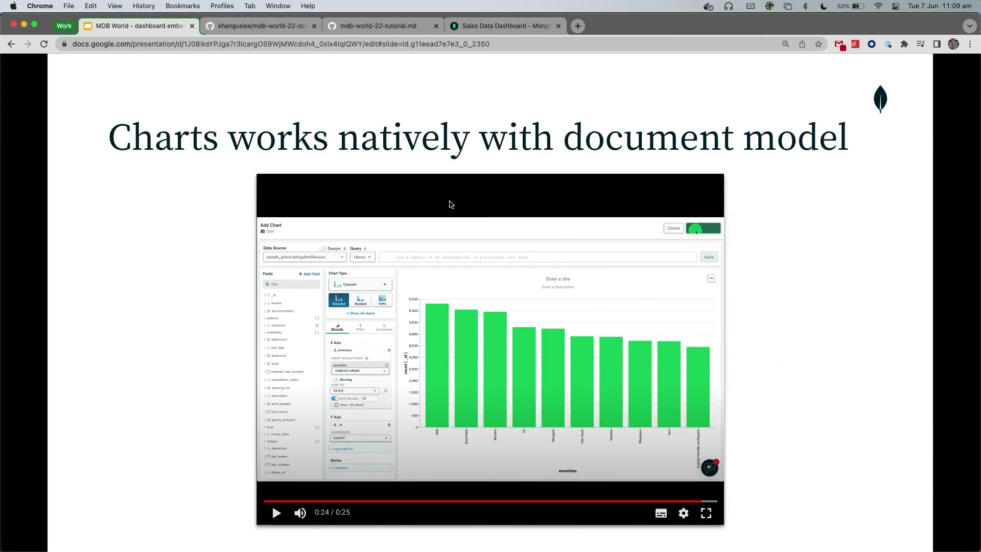
left_click(180, 394)
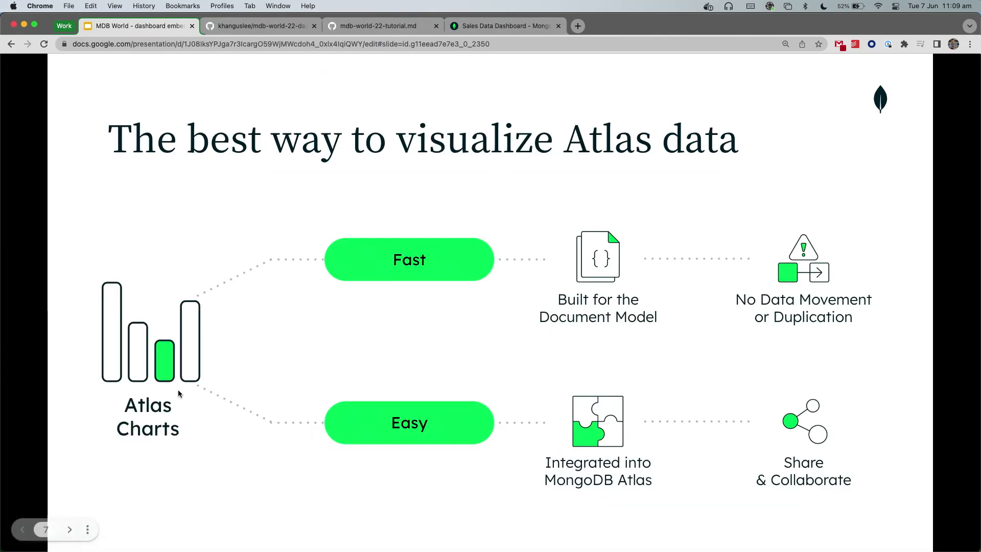
key("shift+super+f")
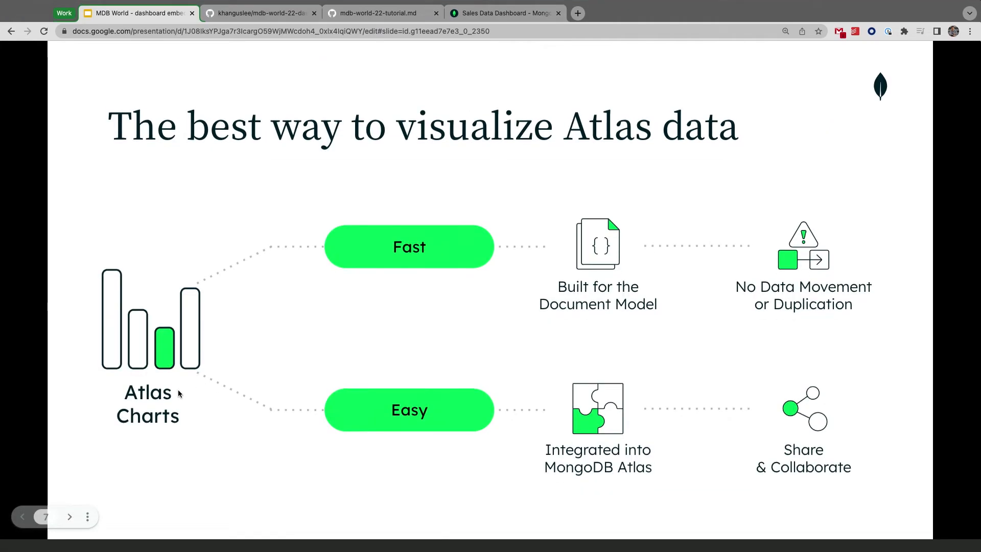
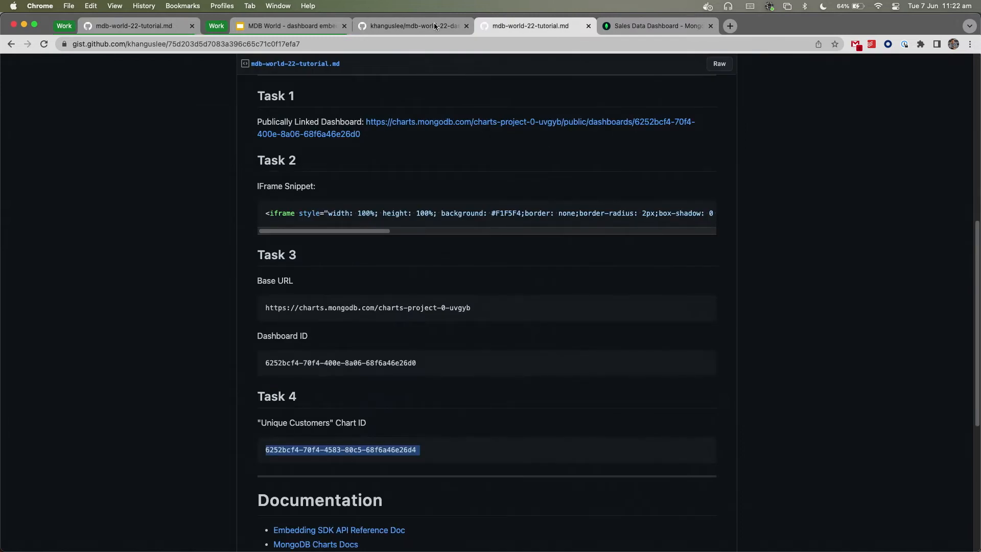
- Switch to the dashboard embedding slides, advance from Tutorial Resources to the ChartyCo. slide, and end the slideshow
left_click(308, 26)
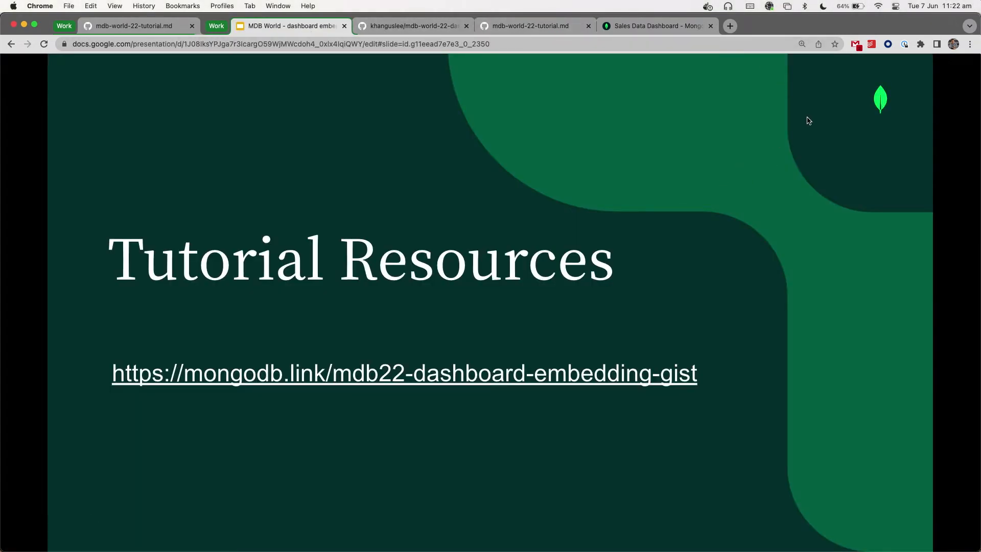
left_click(720, 136)
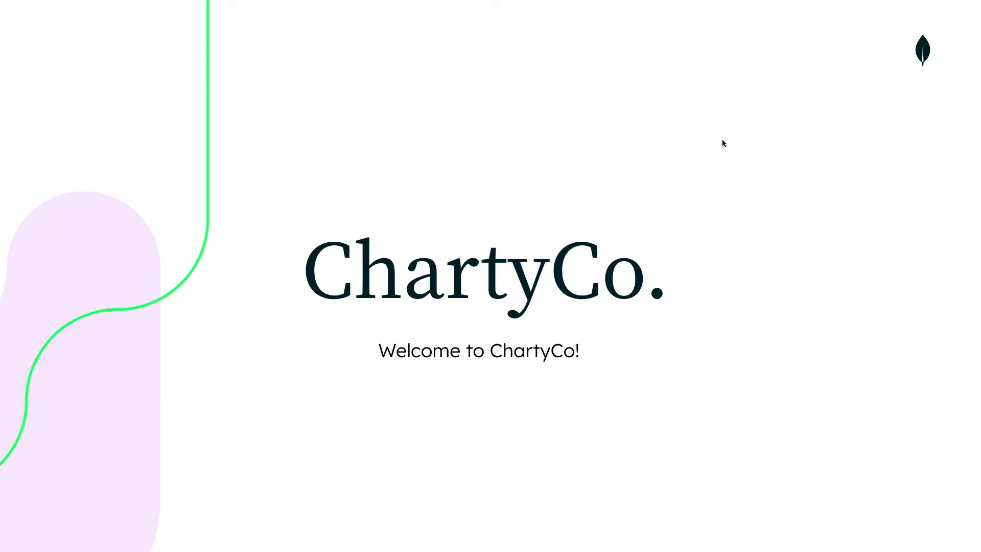
key("Escape")
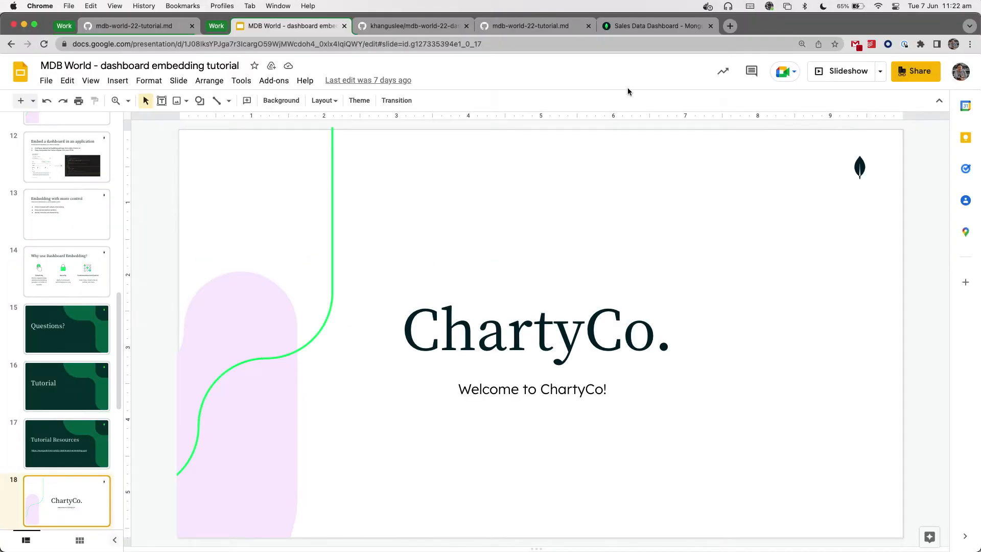
- Switch to the Sales Data Dashboard and review all its charts down to Purchase methods
left_click(629, 23)
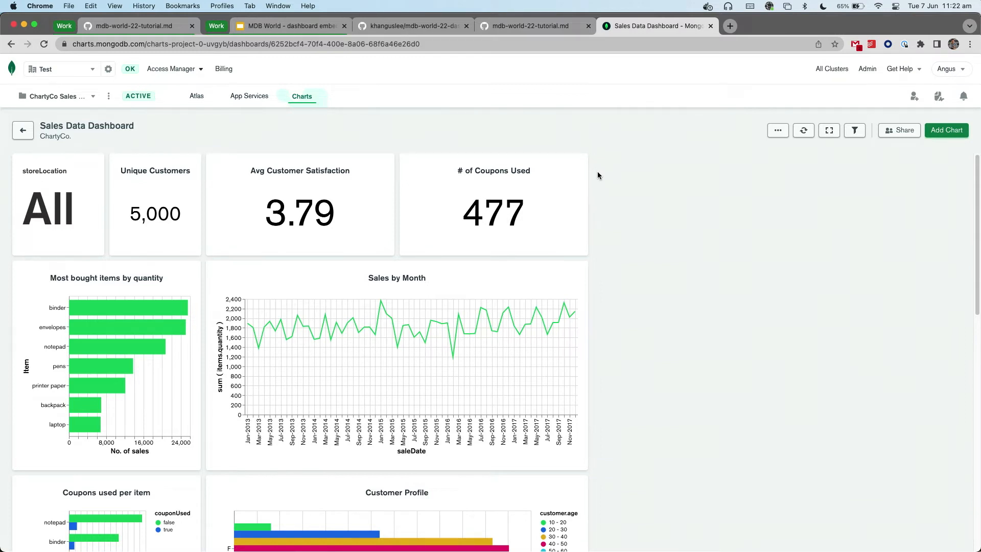
scroll(598, 173, "down", 1)
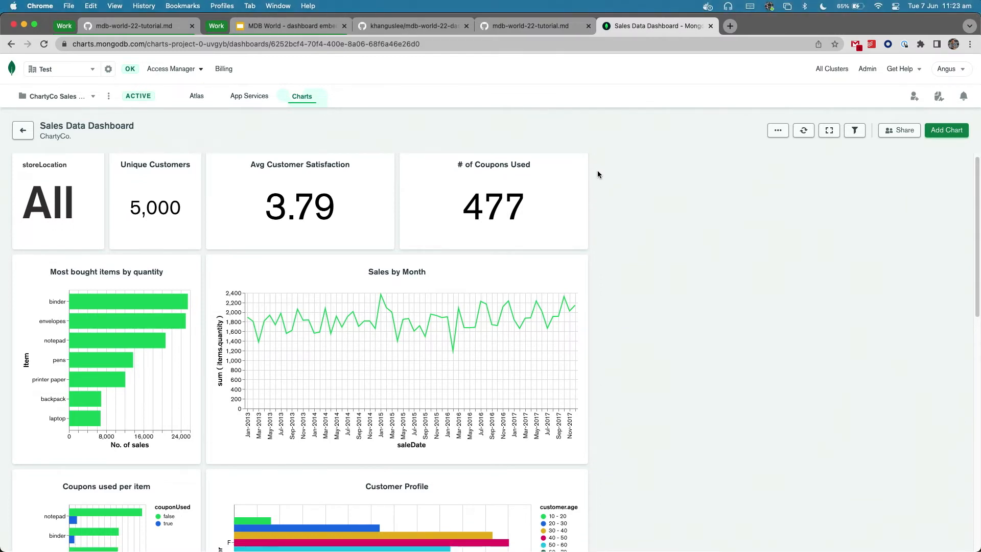
scroll(597, 172, "down", 5)
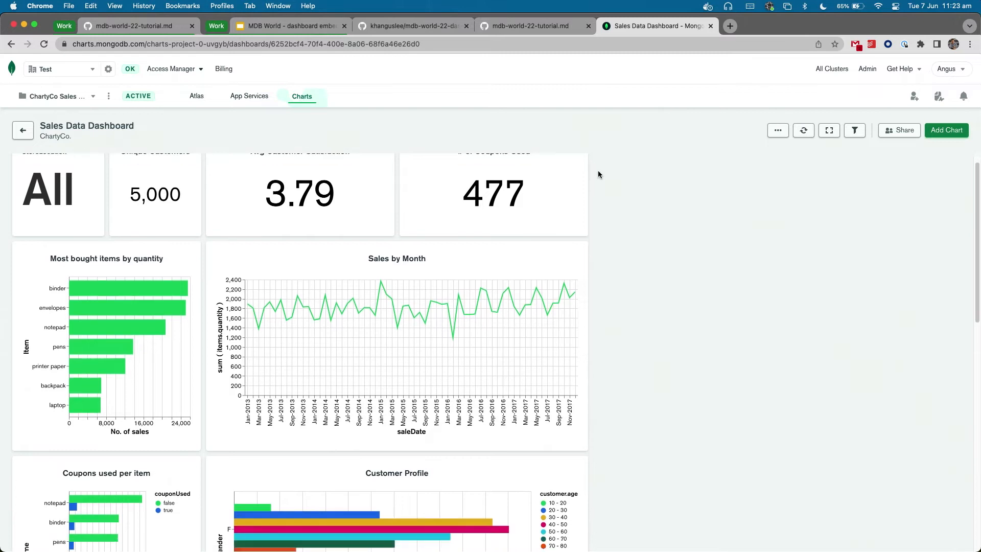
scroll(598, 193, "up", 3)
scroll(598, 195, "down", 3)
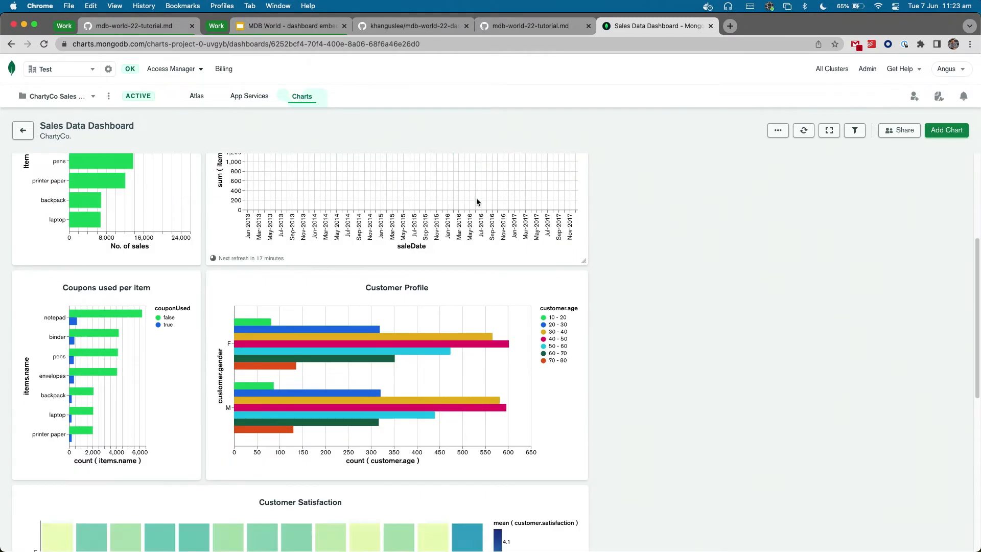
scroll(476, 198, "up", 1)
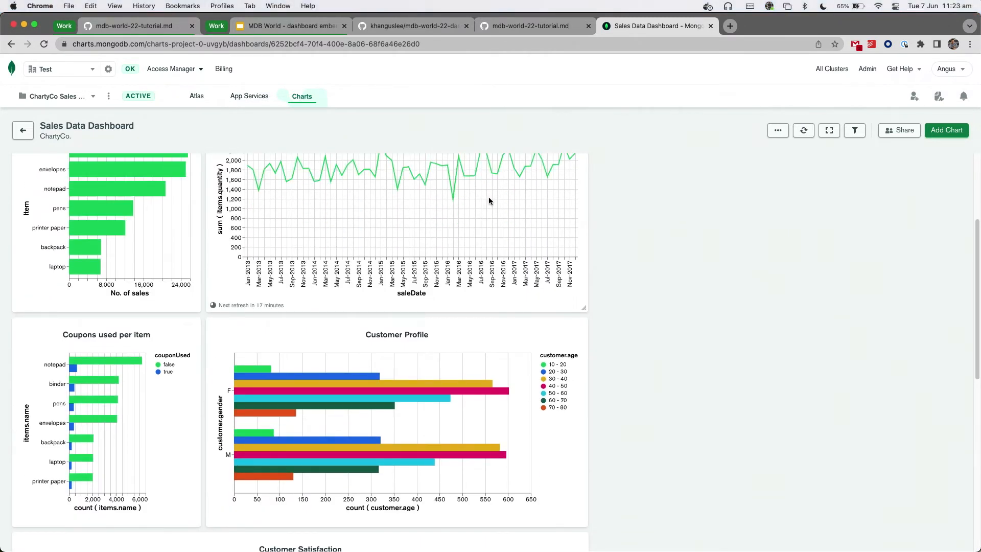
scroll(464, 208, "down", 5)
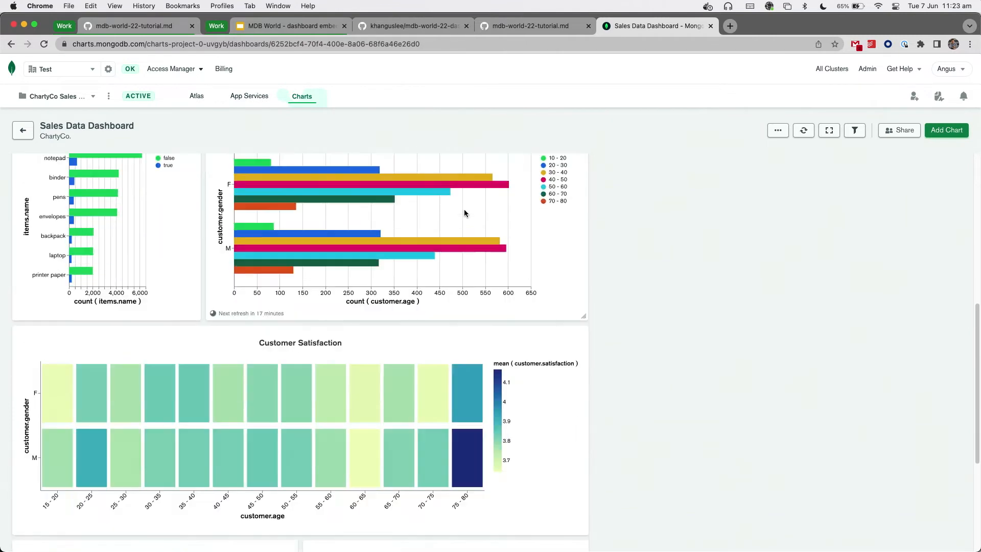
scroll(464, 212, "down", 5)
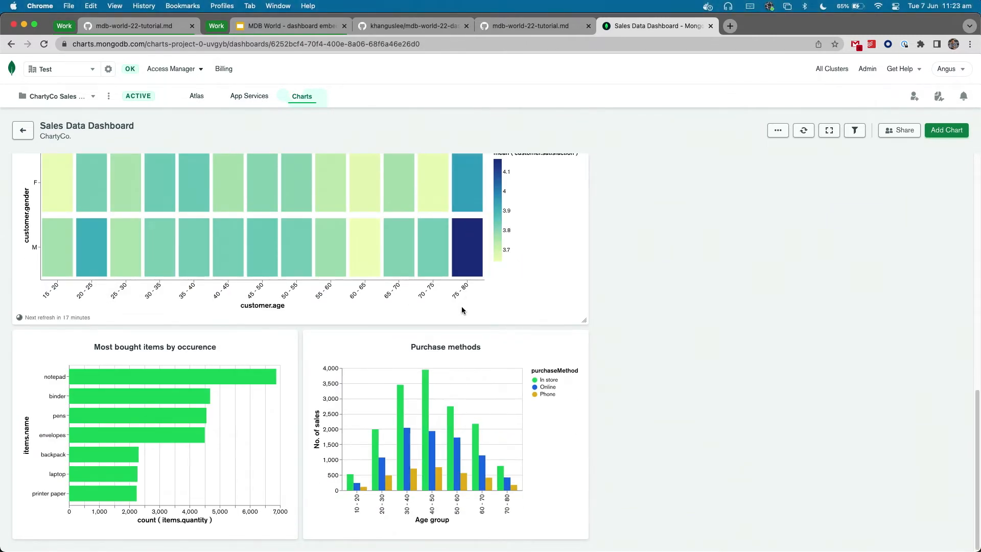
scroll(469, 292, "up", 15)
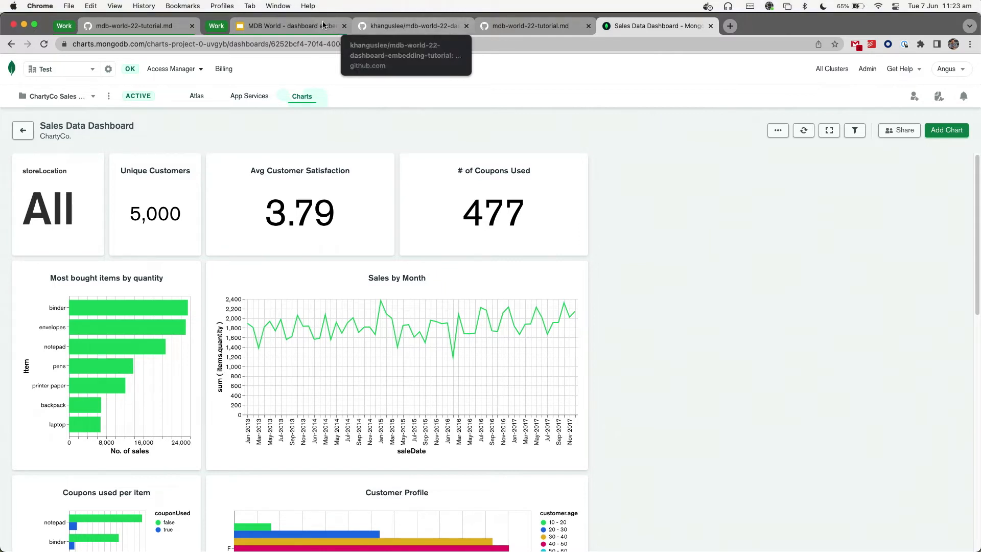
- Present the slides from ChartyCo. to Task 1, end the slideshow, and return to the Sales Data Dashboard
left_click(306, 27)
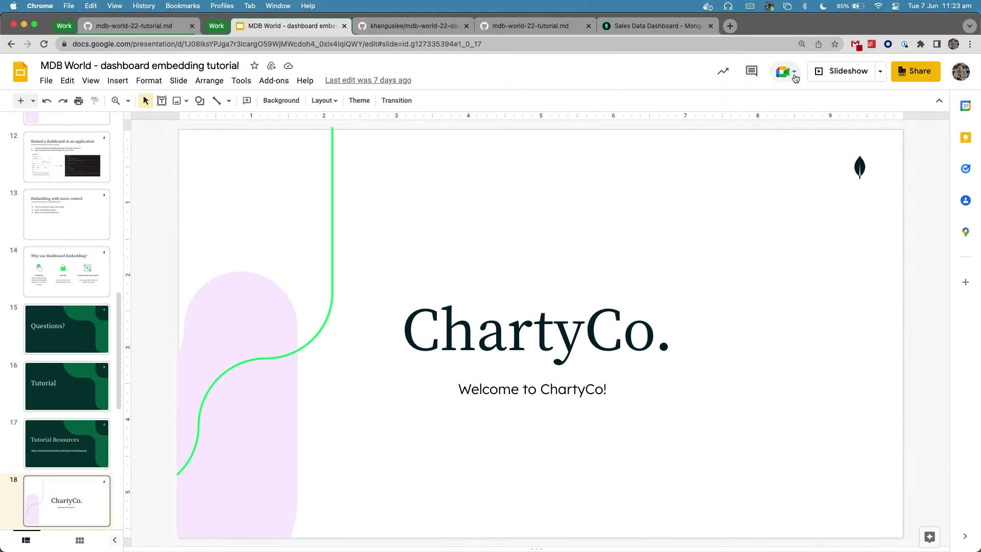
left_click(810, 73)
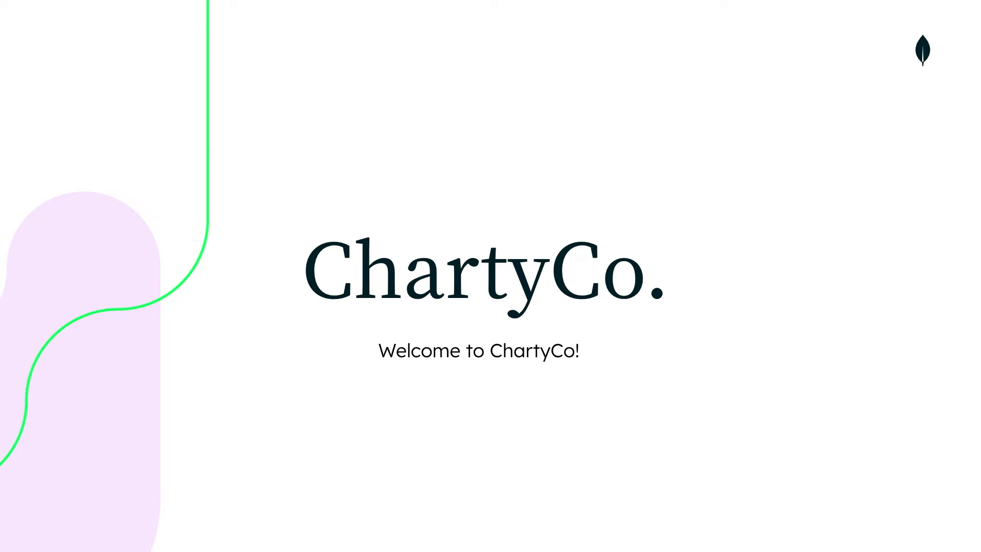
key("Right")
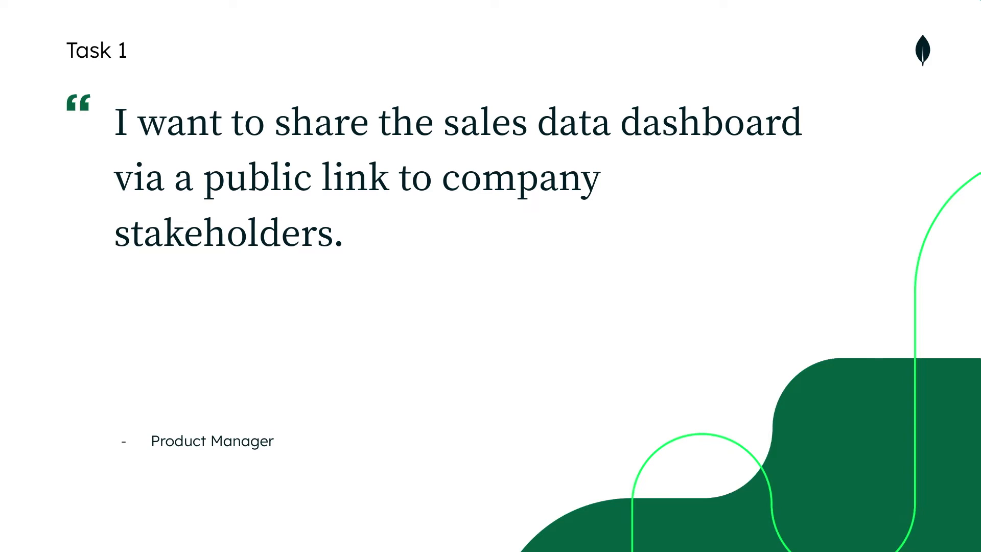
key("Escape")
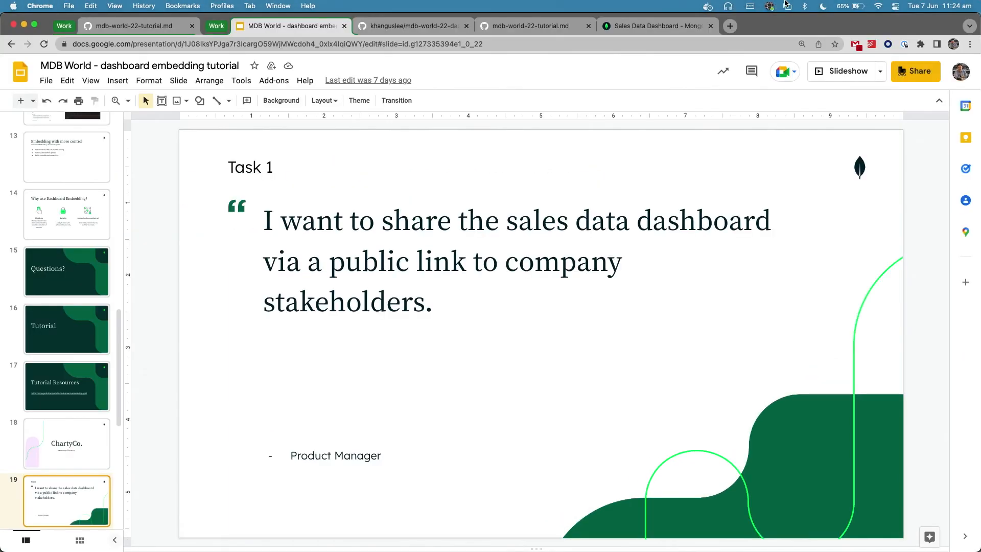
left_click(651, 24)
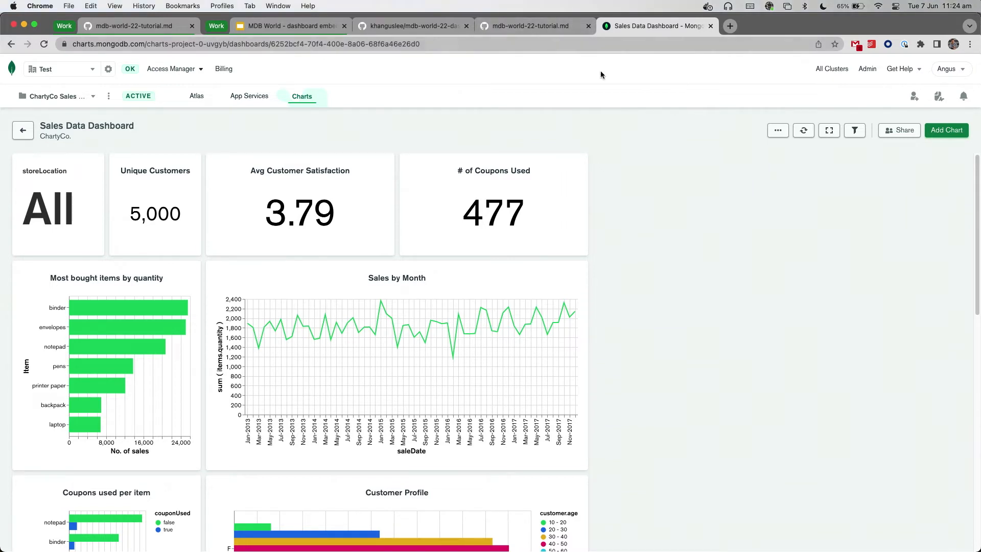
- Enable public link sharing for the Sales Data Dashboard and copy its public URL
left_click(893, 134)
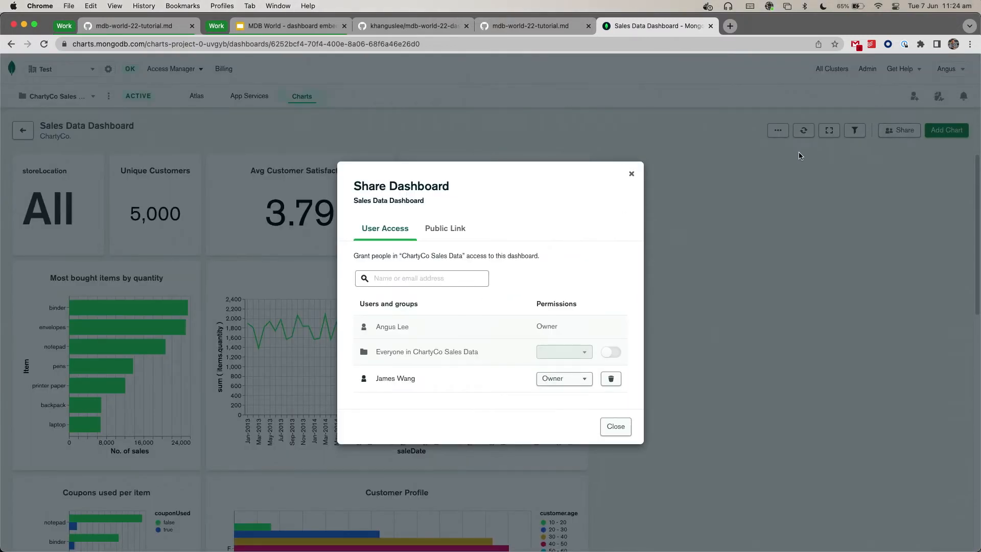
left_click(445, 229)
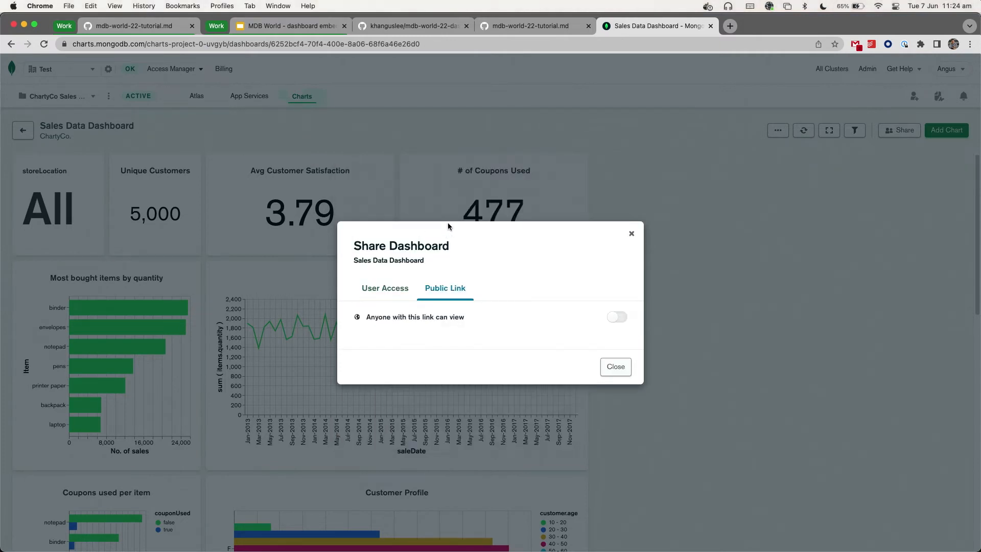
left_click(615, 318)
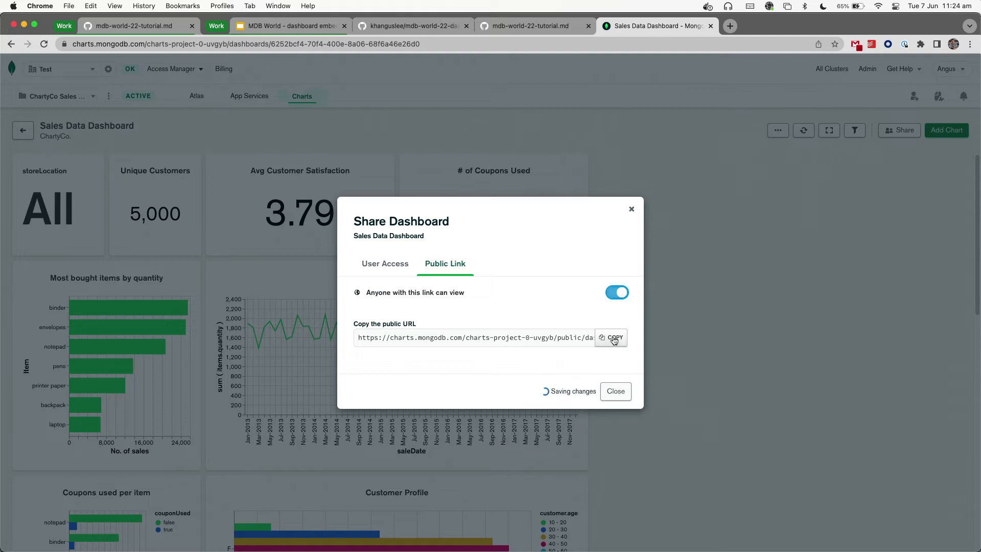
left_click(615, 338)
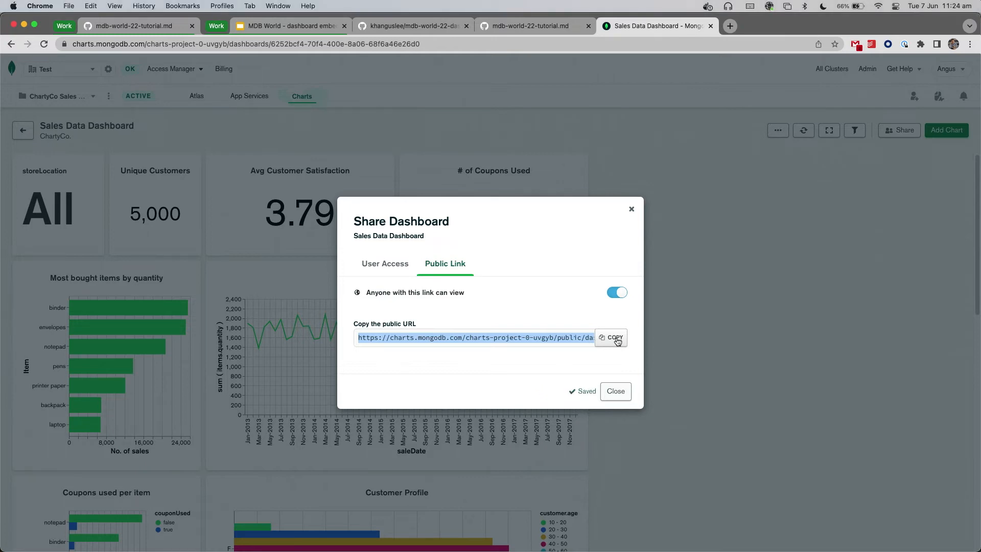
- Open the copied public dashboard URL in a new browser tab
key("super+t")
key("super+v")
key("Return")
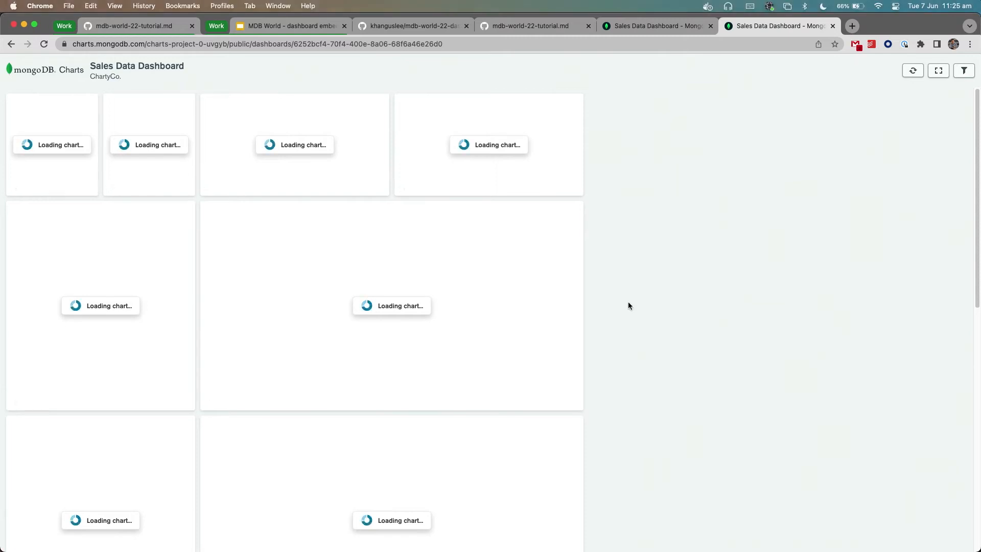
- Open the Publically Linked Dashboard from Task 1 of the tutorial gist, and return to presenting the Task 1 slide
left_click(441, 27)
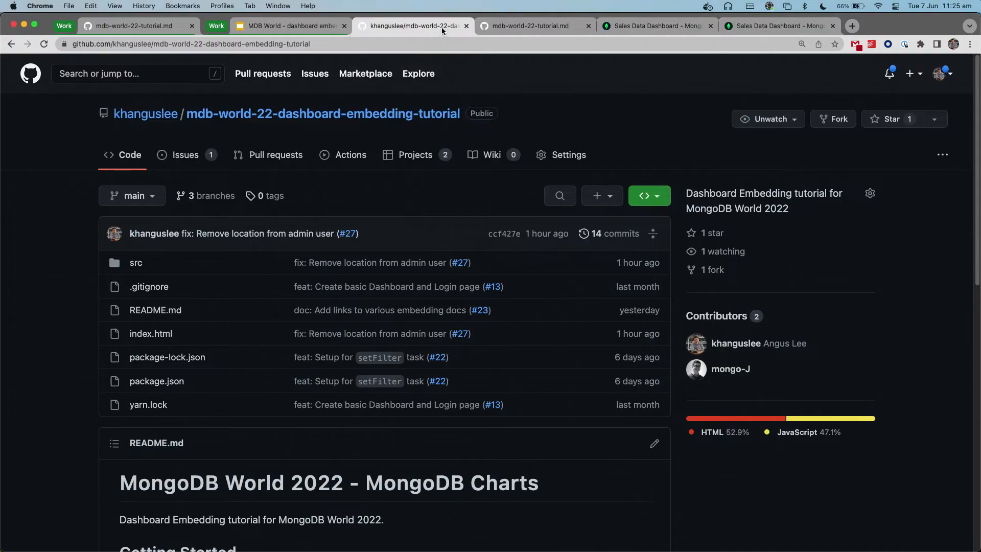
left_click(532, 25)
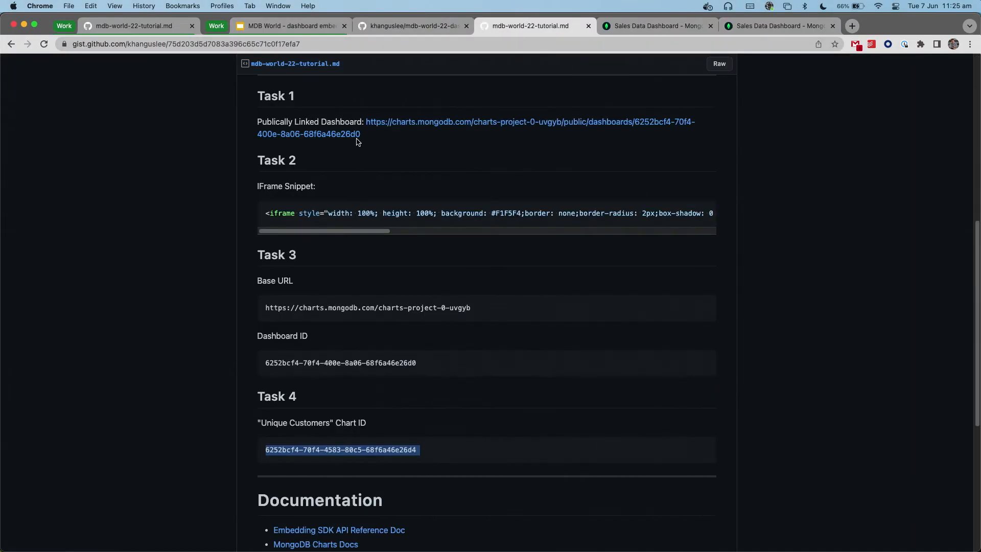
left_click(404, 127)
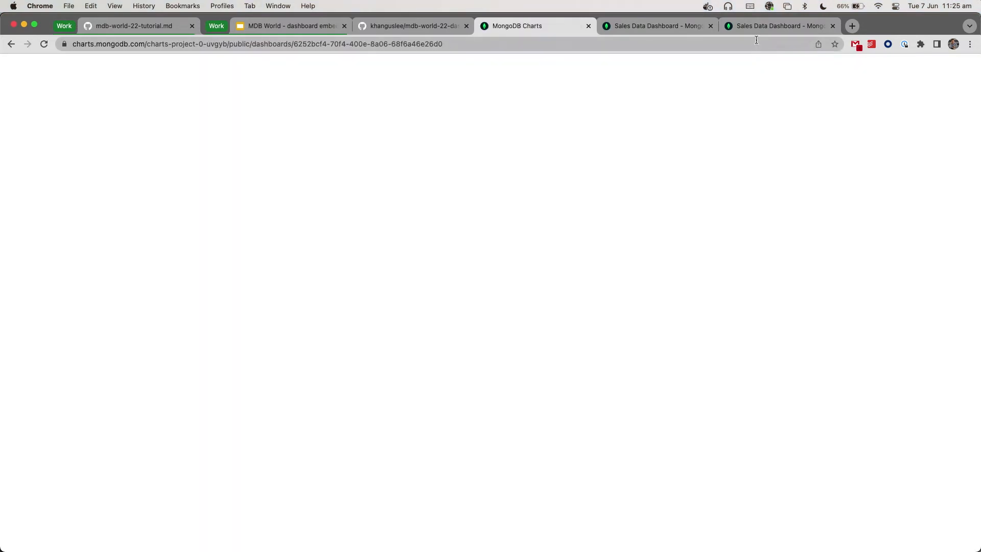
left_click(758, 32)
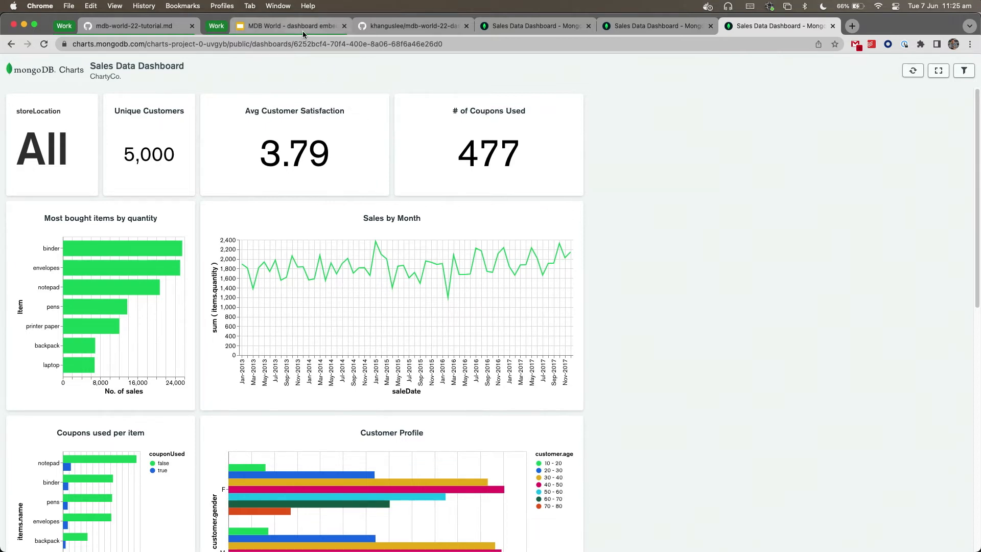
left_click(274, 28)
left_click(825, 71)
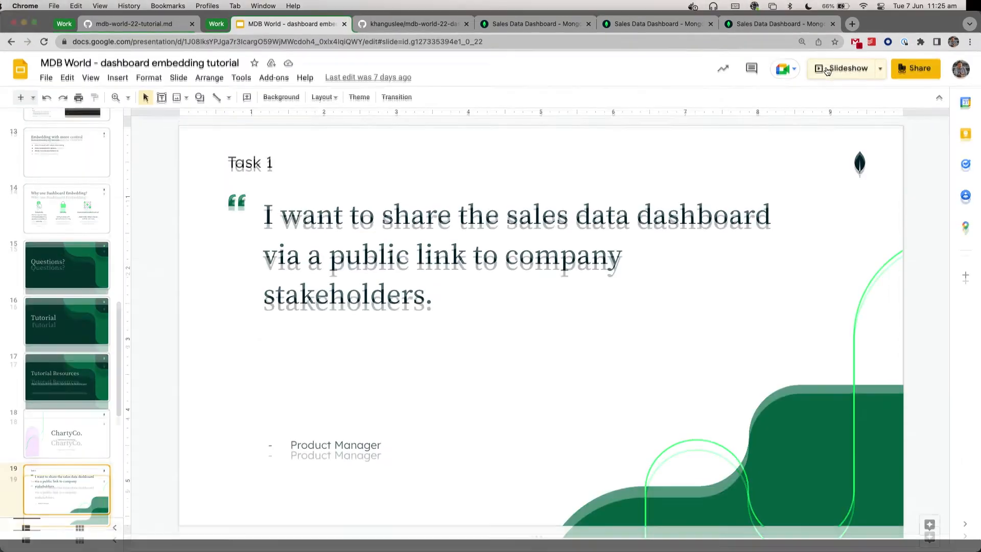
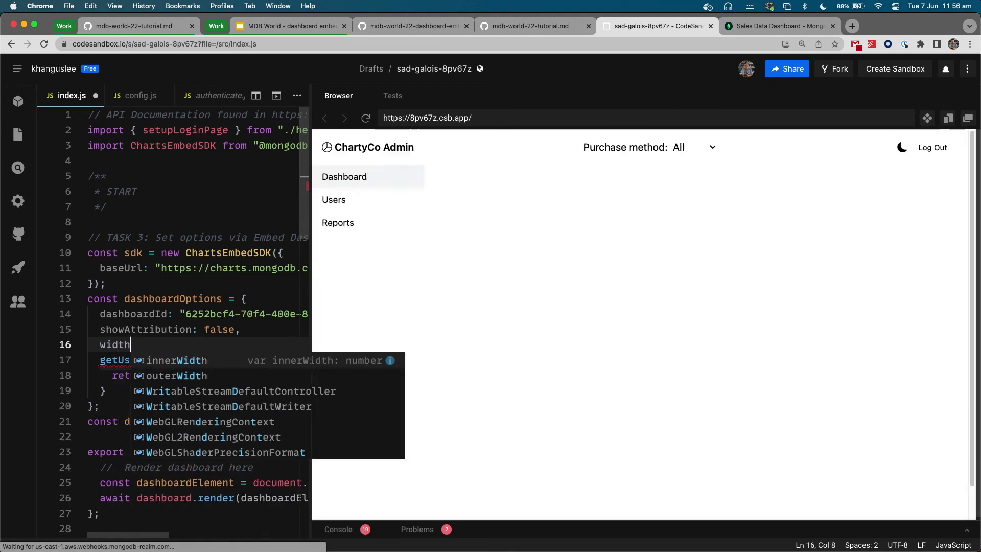
key("BackSpace")
key("BackSpace")
key("BackSpace")
key("BackSpace")
key("BackSpace")
type("scaleM")
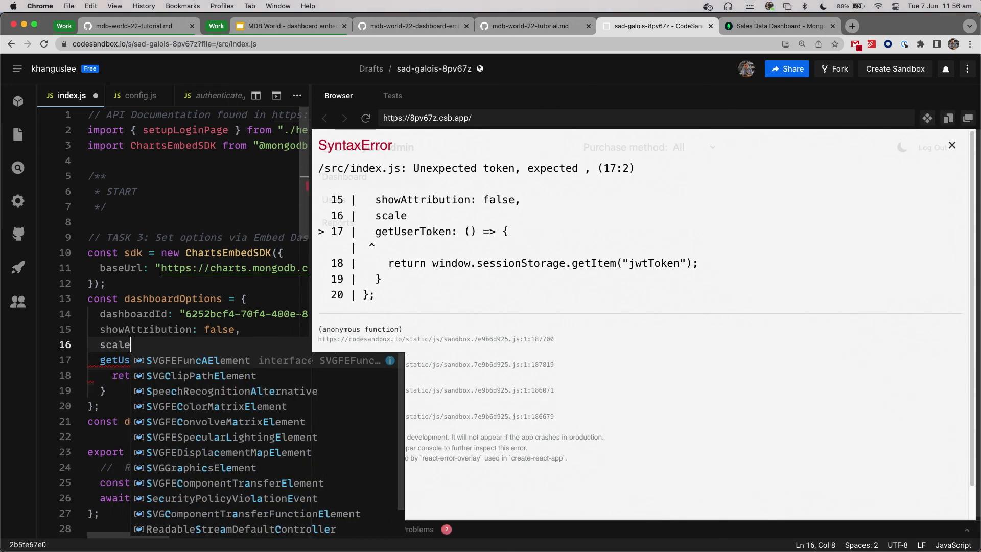
key("BackSpace")
key("BackSpace")
key("BackSpace")
key("BackSpace")
key("BackSpace")
key("BackSpace")
type("wid")
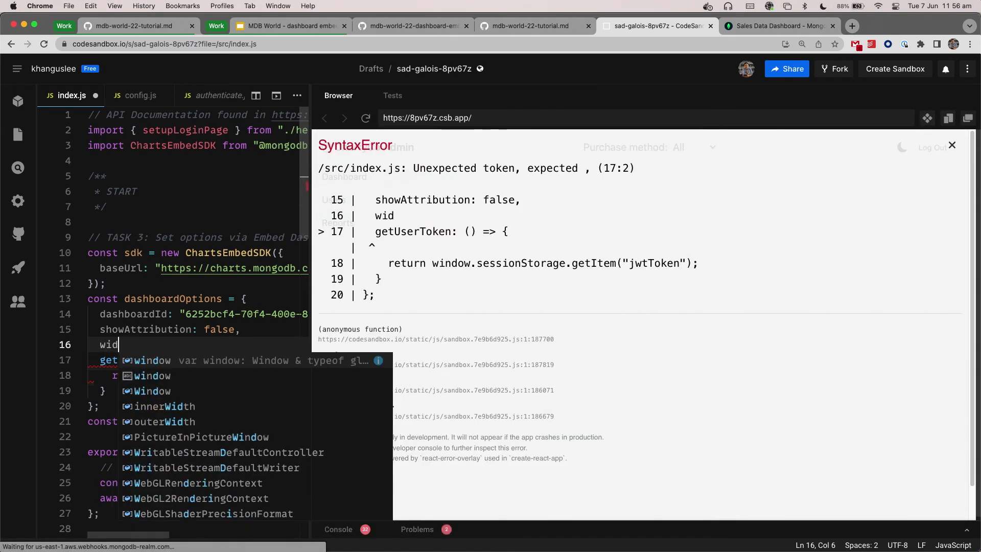
key("BackSpace")
key("BackSpace")
key("BackSpace")
- Add widthMode: 'scale' below showAttribution in dashboardOptions and save index.js
type("widthMode: 'scale',")
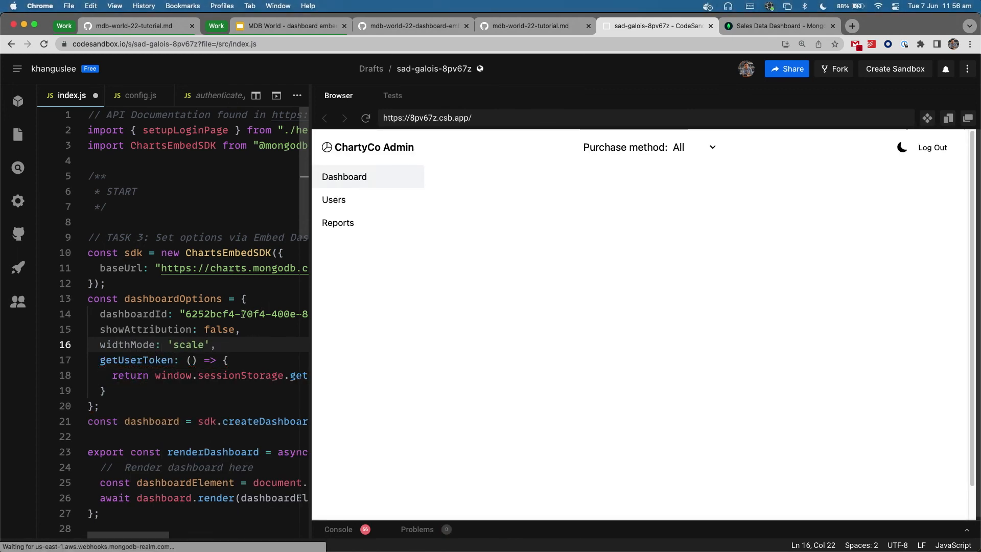
key("super+s")
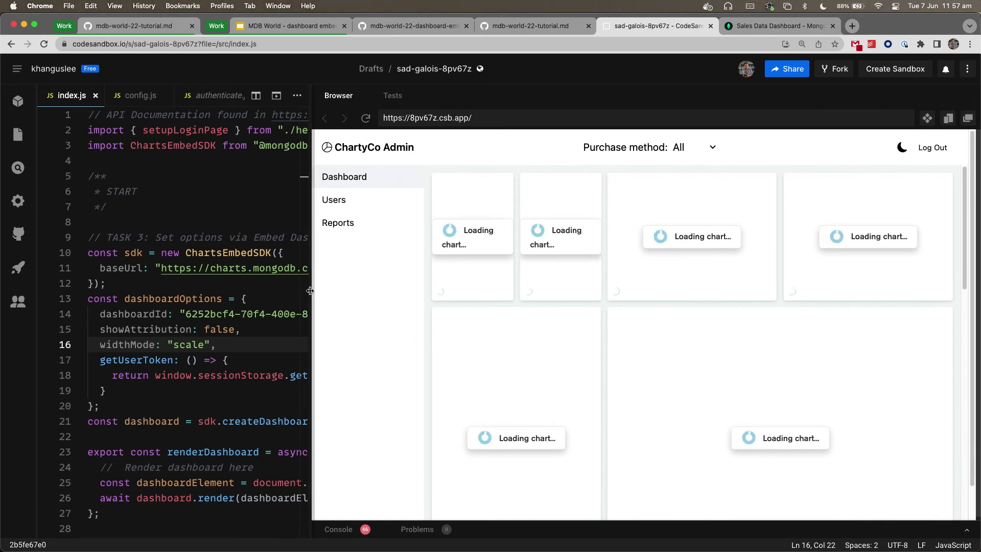
- Widen the ChartyCo Admin preview and review how the embedded dashboard's charts scale to the available width
left_click_drag(310, 290, 157, 299)
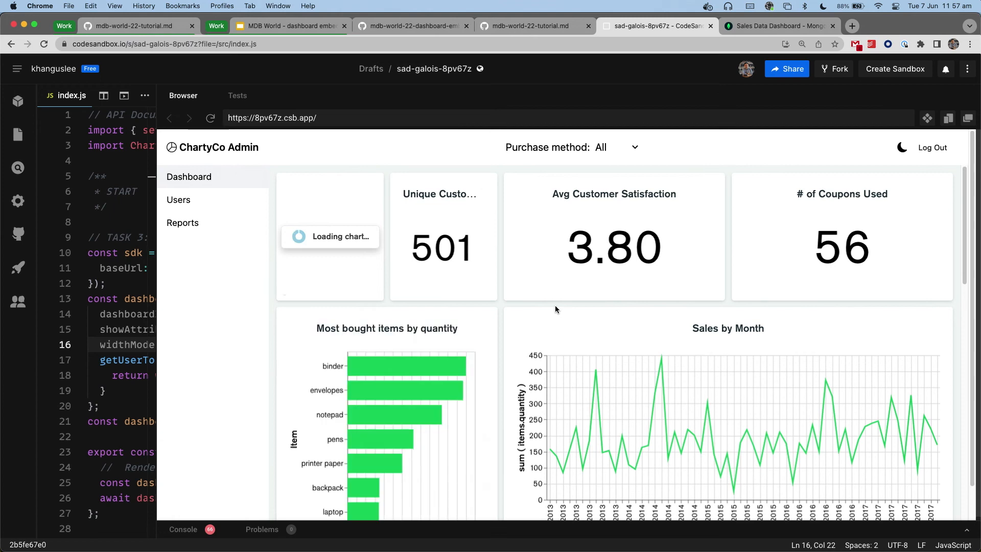
scroll(520, 322, "down", 7)
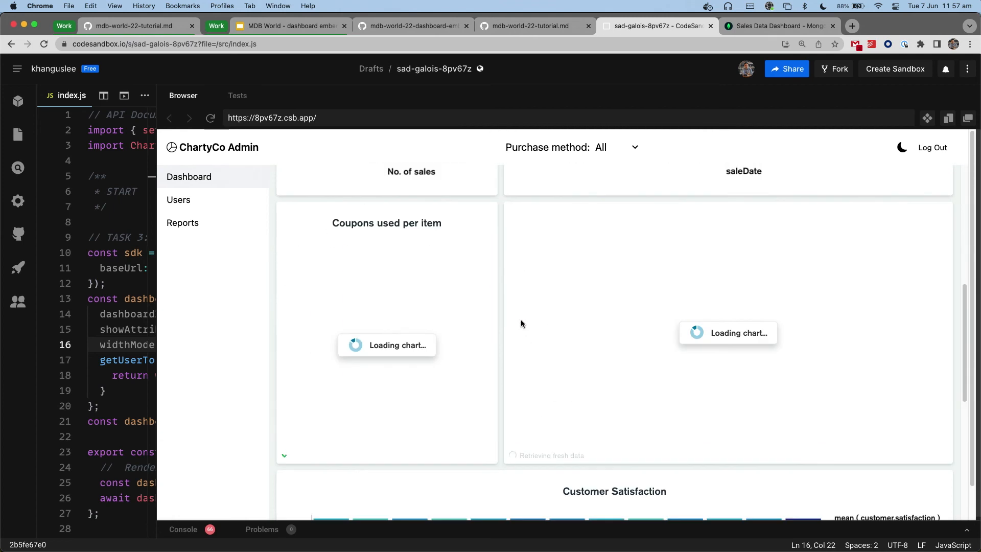
scroll(520, 322, "up", 7)
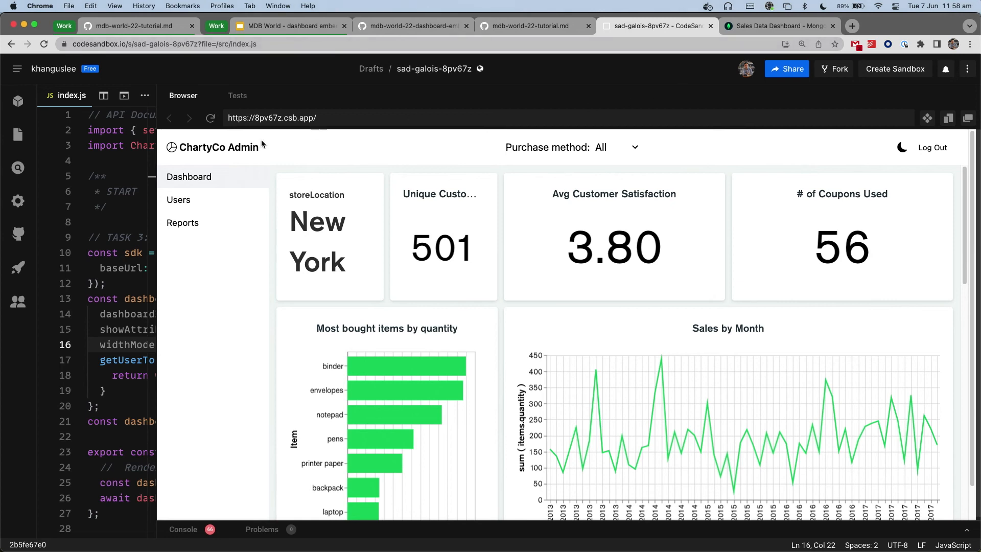
left_click_drag(157, 210, 129, 214)
scroll(617, 342, "down", 7)
scroll(722, 345, "up", 6)
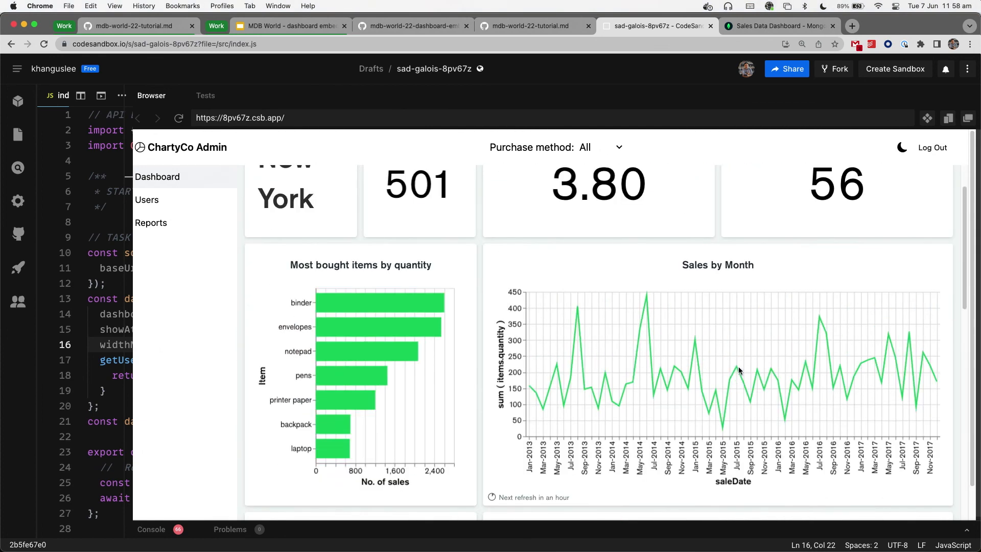
- Switch to the Sales Data Dashboard in MongoDB Charts and close the Chart Embedding Settings
left_click(768, 26)
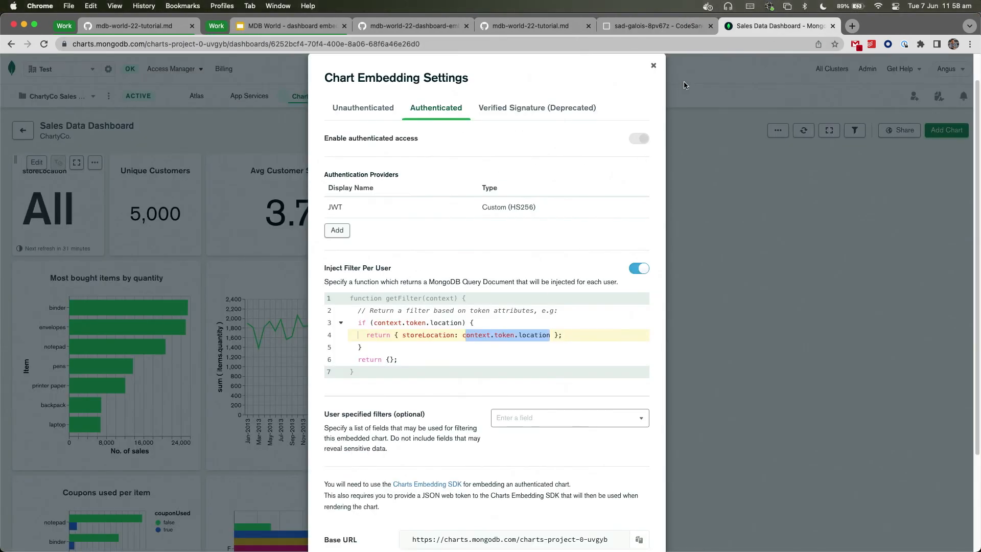
left_click(654, 66)
scroll(531, 217, "down", 2)
scroll(531, 216, "up", 2)
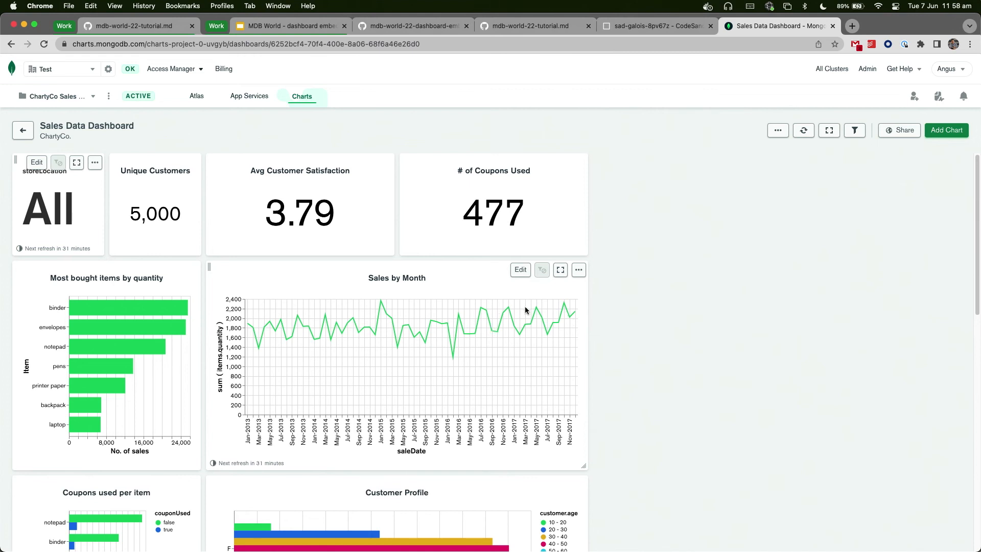
- View the chart data table behind the Sales by Month chart and close it
right_click(502, 290)
left_click(469, 329)
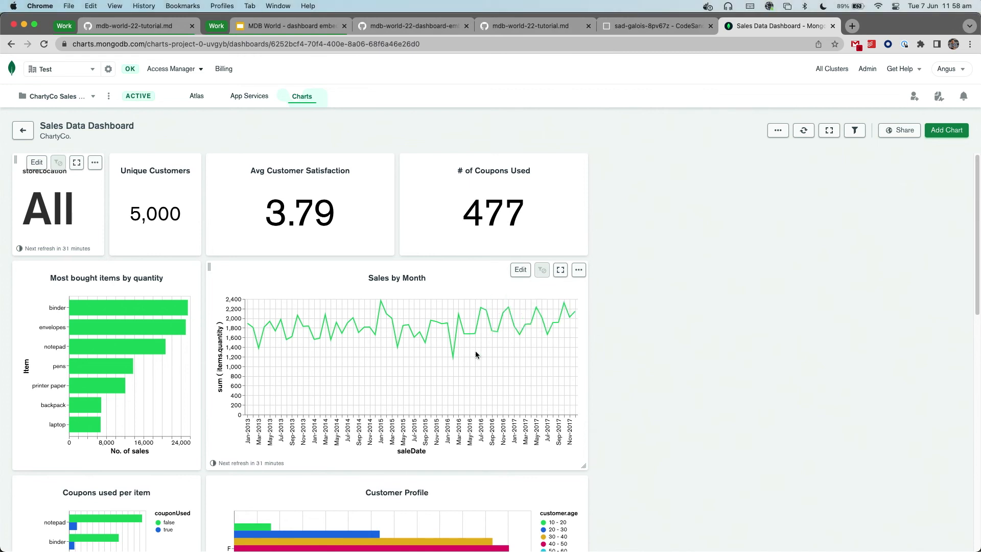
left_click(578, 271)
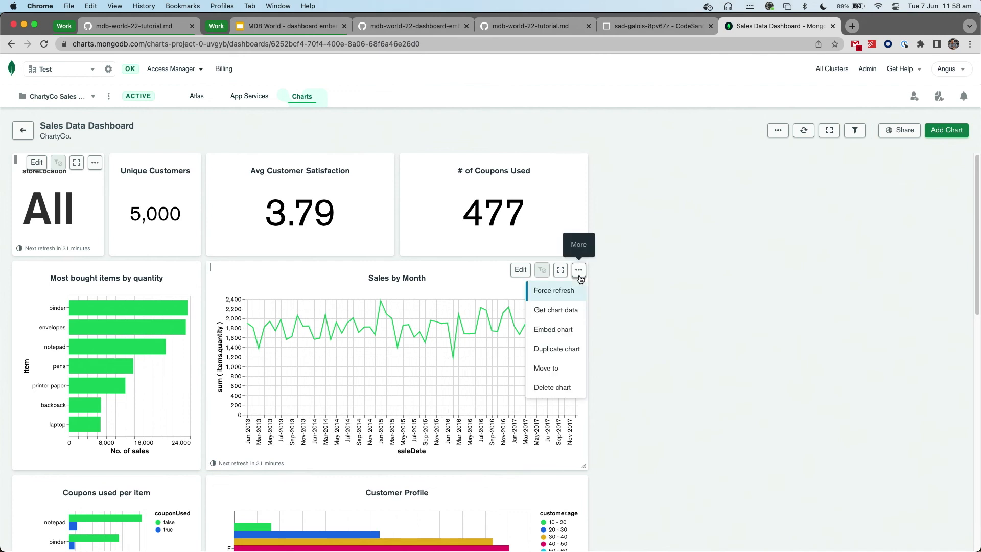
left_click(576, 311)
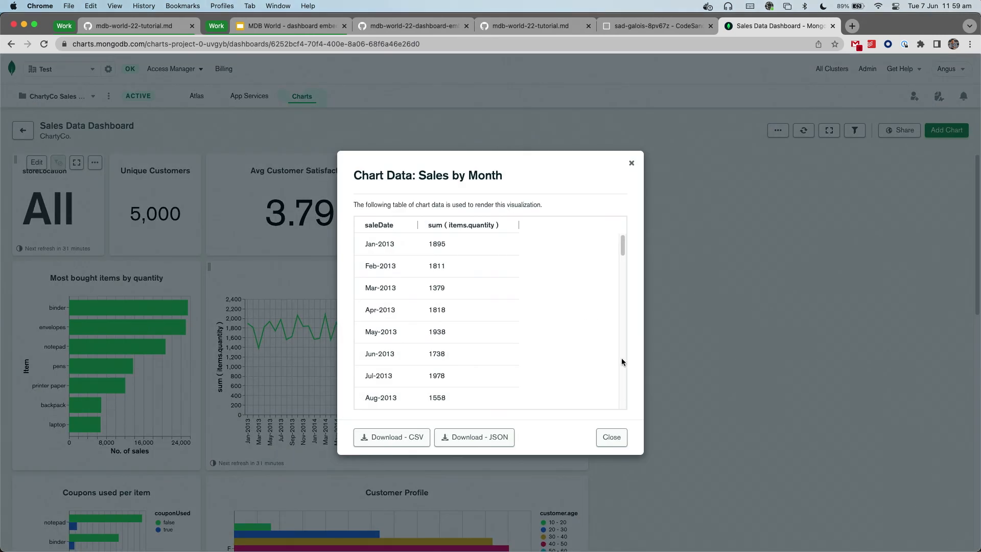
left_click(615, 438)
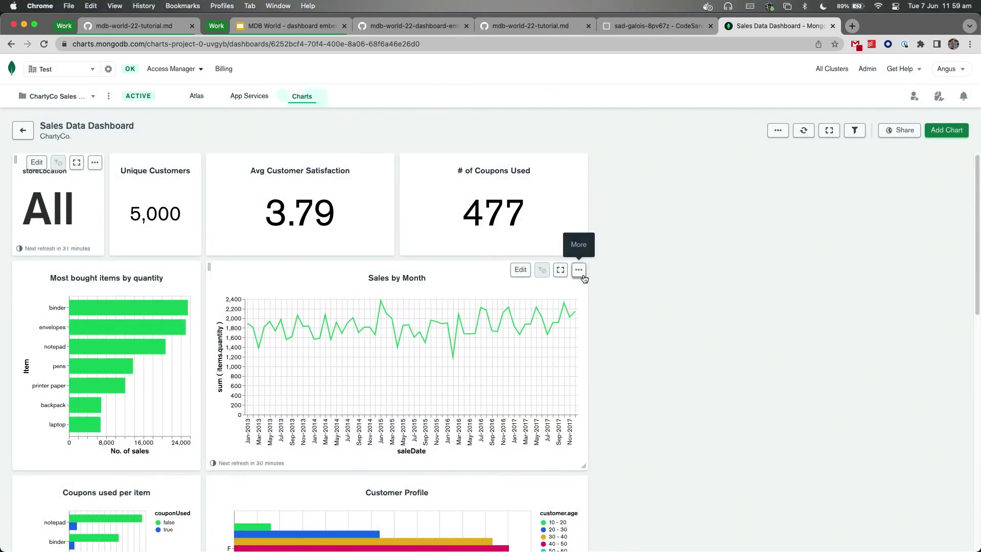
- Switch back to the CodeSandbox preview and check the embedded Sales by Month chart for context options
left_click(616, 26)
right_click(798, 275)
left_click(797, 273)
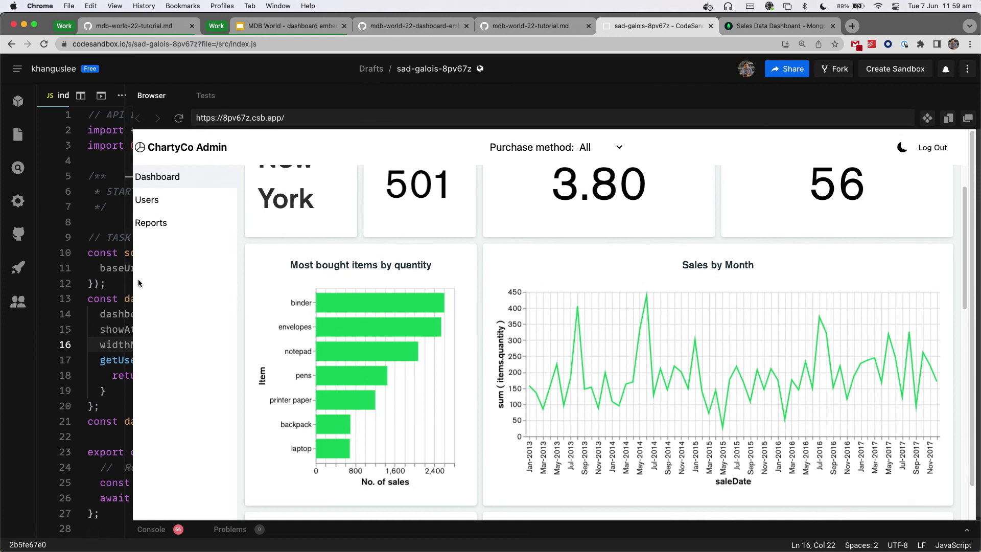
- Widen the code editor and insert a new line after the chart.setFilter call in filterPurchaseMethod
left_click_drag(126, 183, 523, 215)
scroll(368, 318, "down", 3)
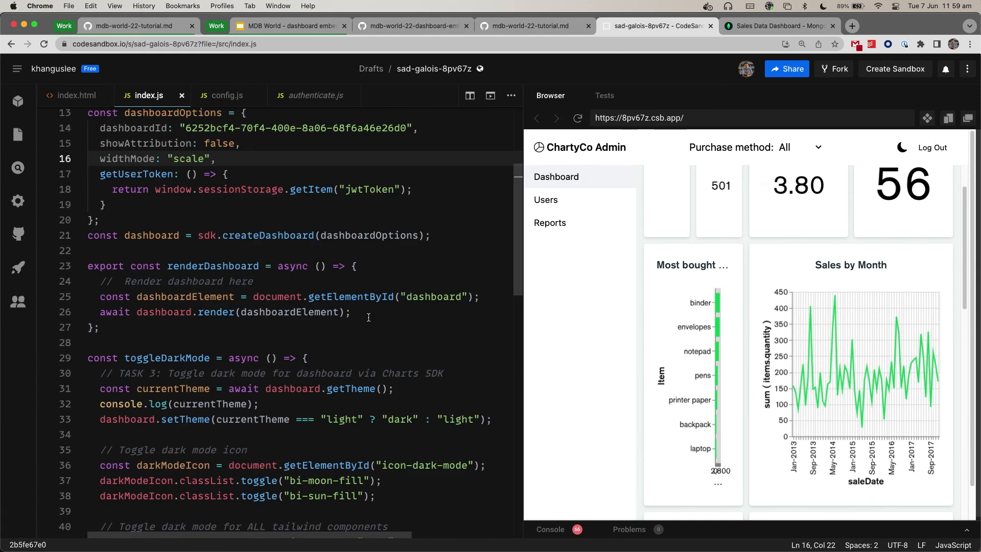
scroll(322, 331, "down", 8)
scroll(307, 352, "up", 2)
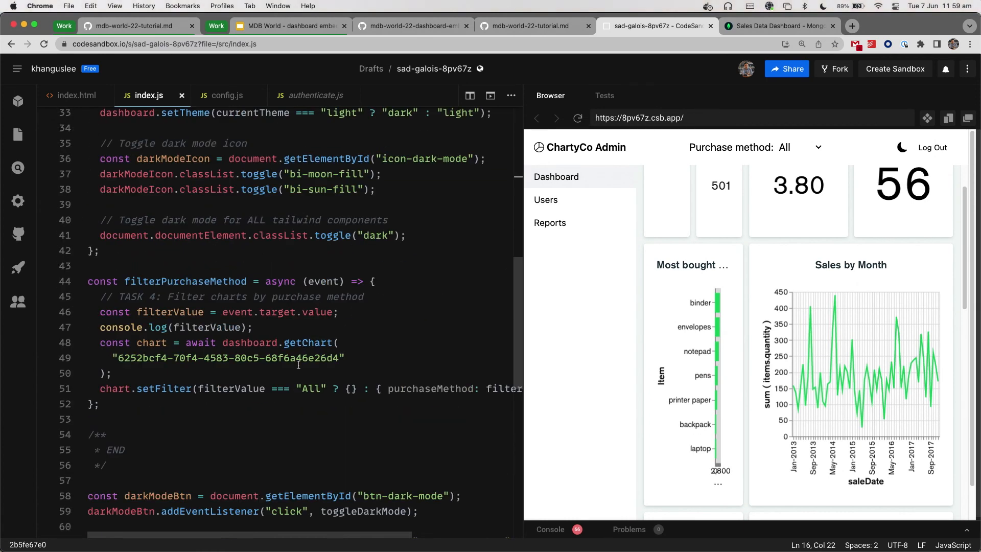
left_click(298, 396)
scroll(302, 378, "up", 4)
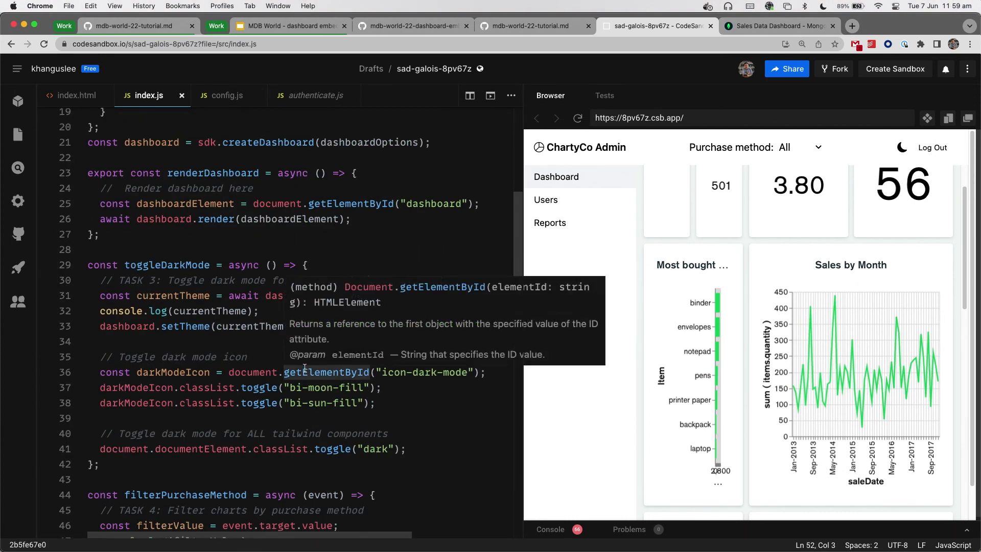
scroll(304, 365, "down", 2)
scroll(304, 365, "down", 2)
key("Up")
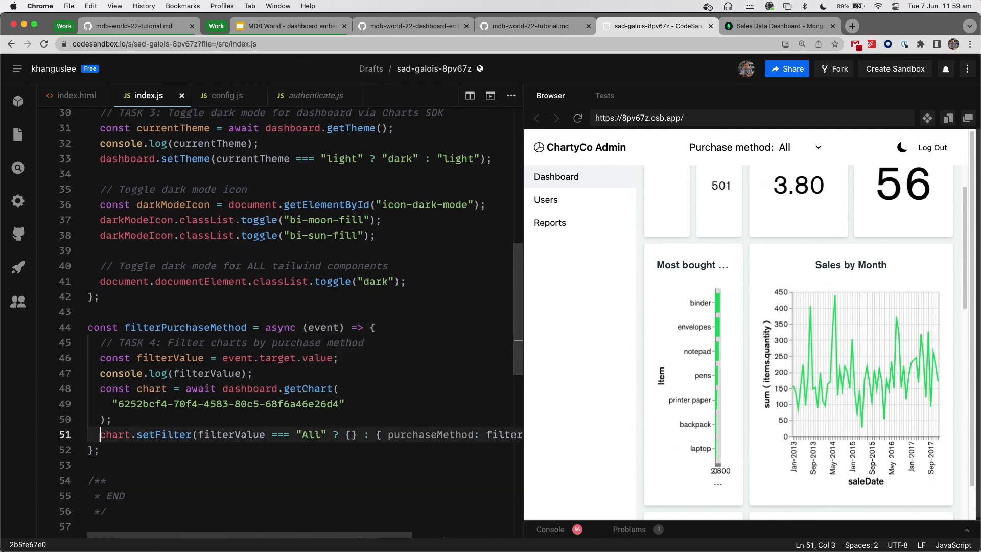
key("End")
key("Return")
type("chart.get")
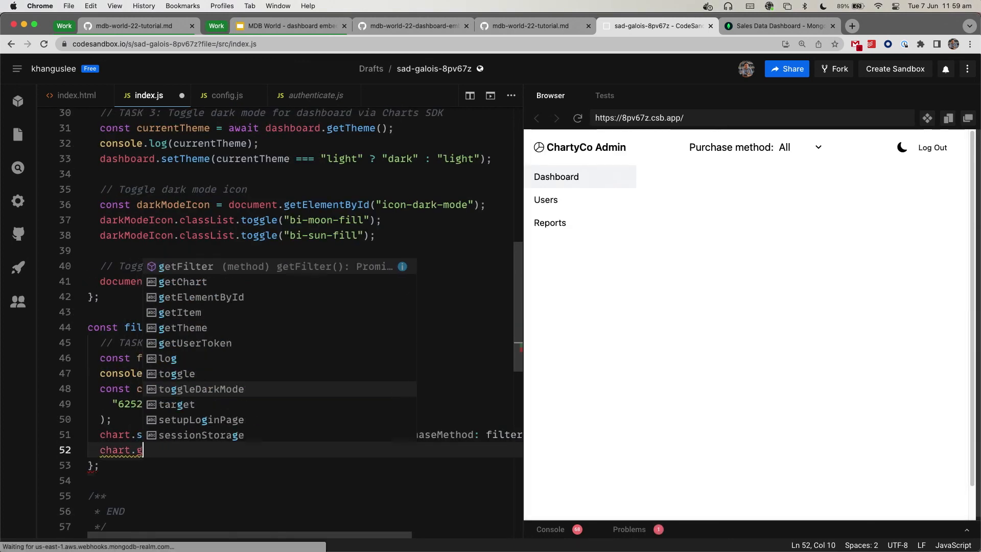
key("BackSpace")
key("BackSpace")
key("BackSpace")
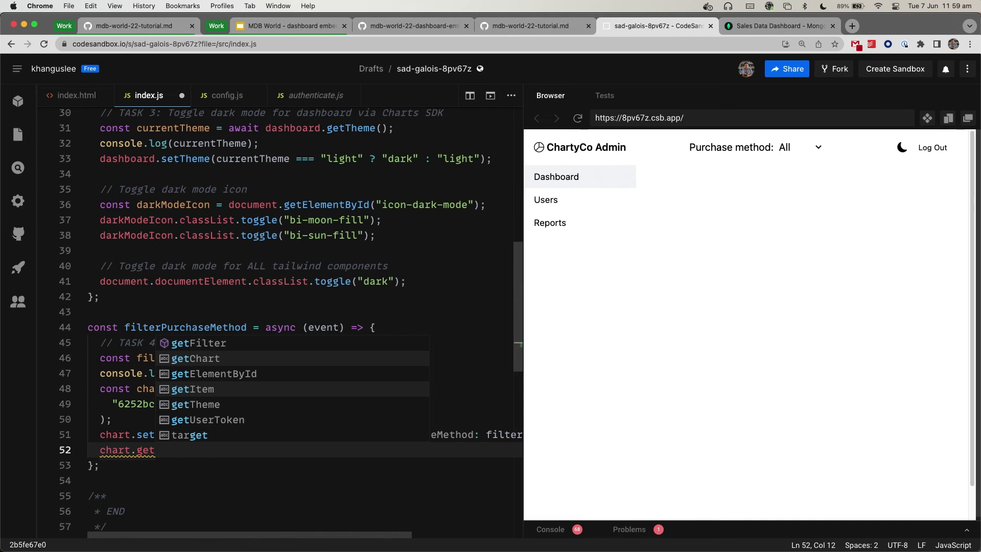
key("super+shift+Left")
key("BackSpace")
type("dashboa")
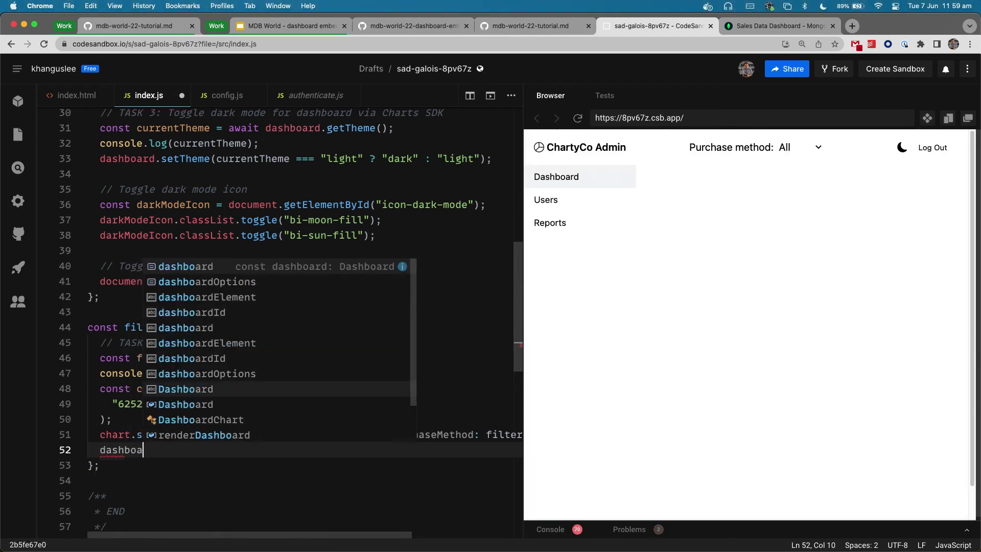
type("rd.get")
key("BackSpace")
key("BackSpace")
key("BackSpace")
key("BackSpace")
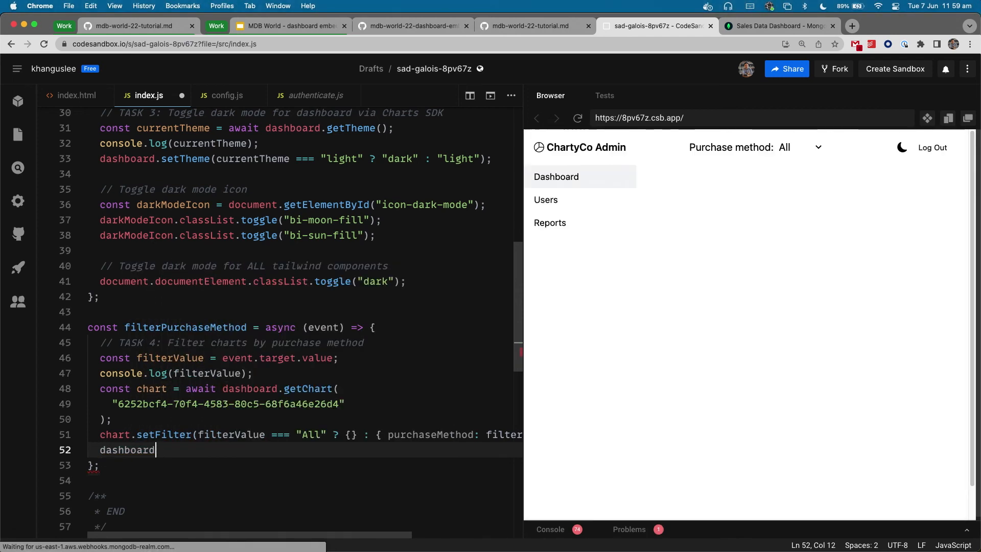
key("super+shift+Left")
key("BackSpace")
- Write a chart.getData(); call on the new line below chart.setFilter in filterPurchaseMethod
type("chart.get")
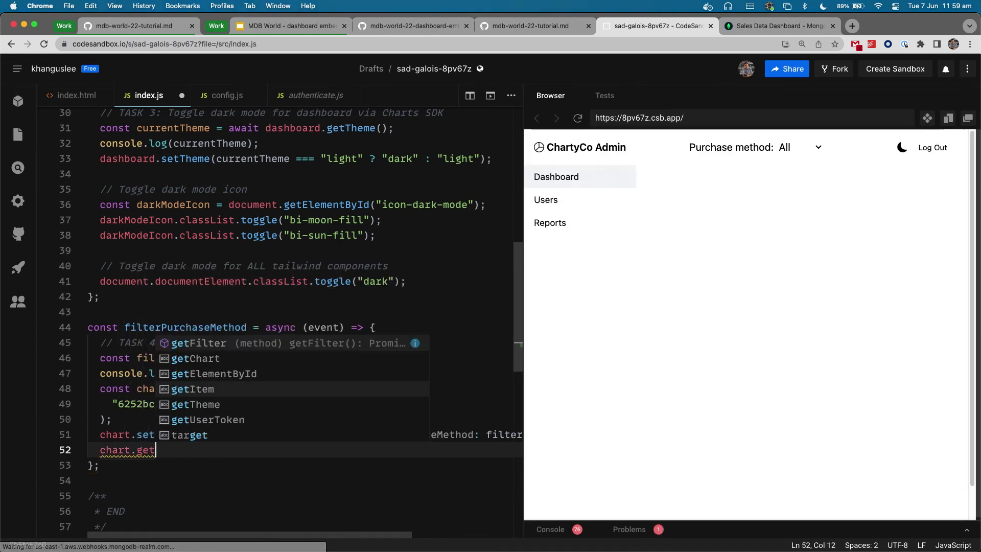
type("Data();")
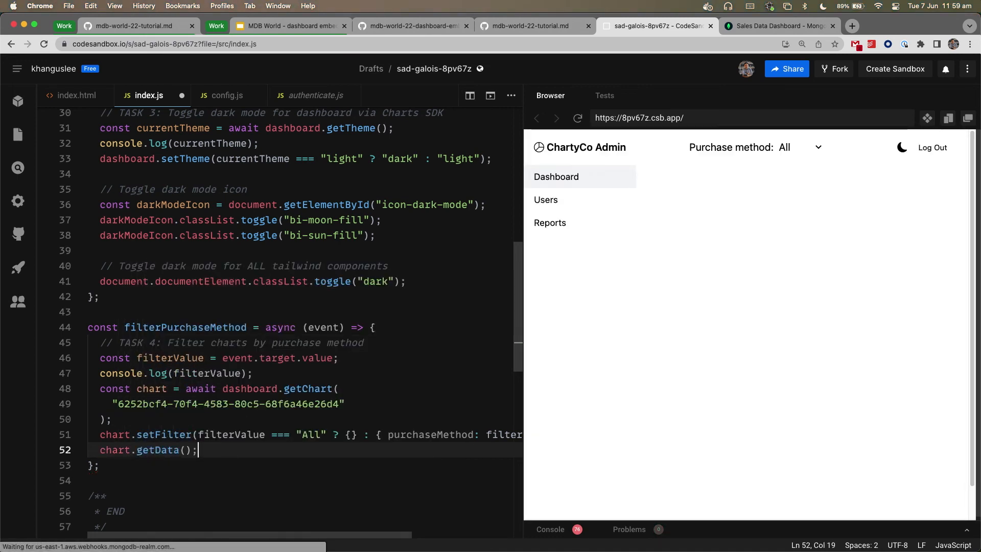
key("super+t")
type("npm")
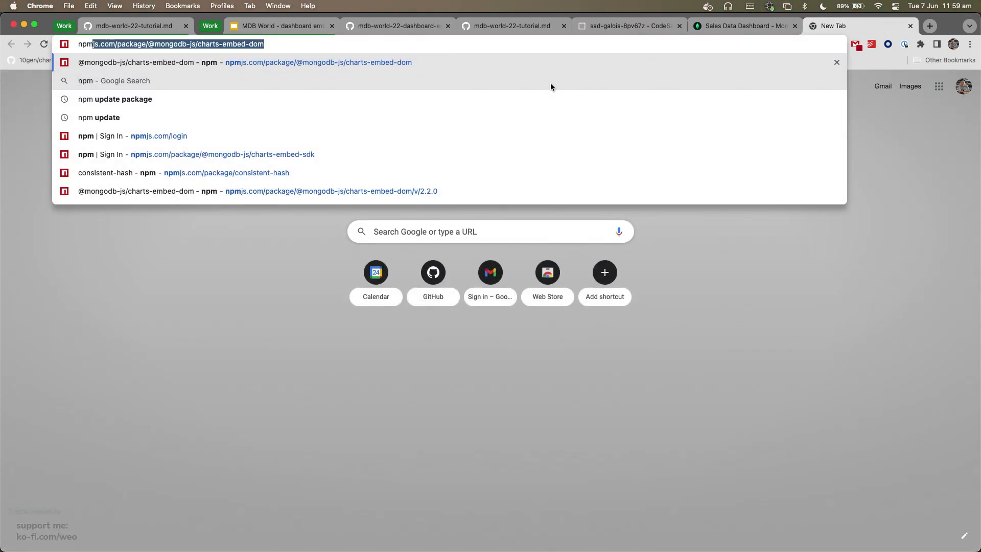
key("Return")
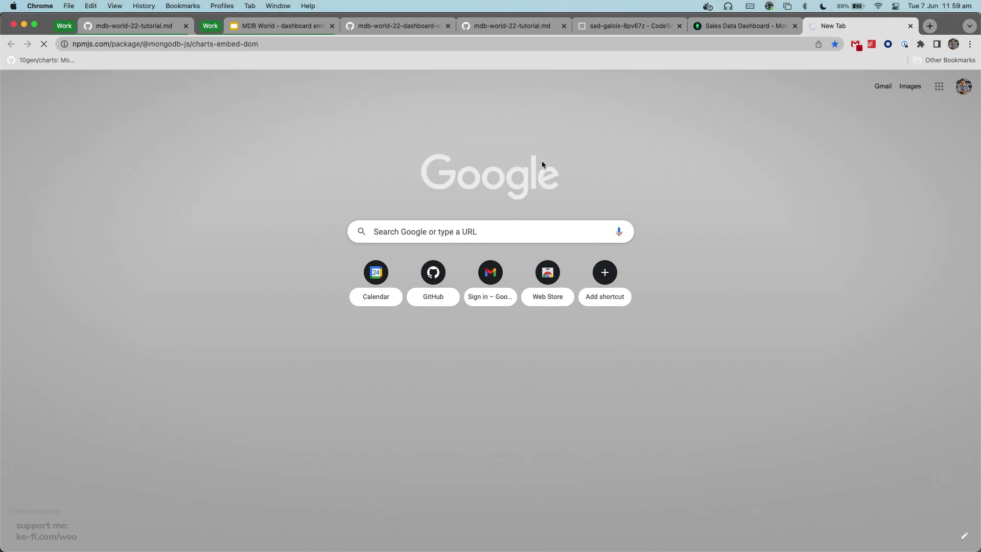
key("super+f")
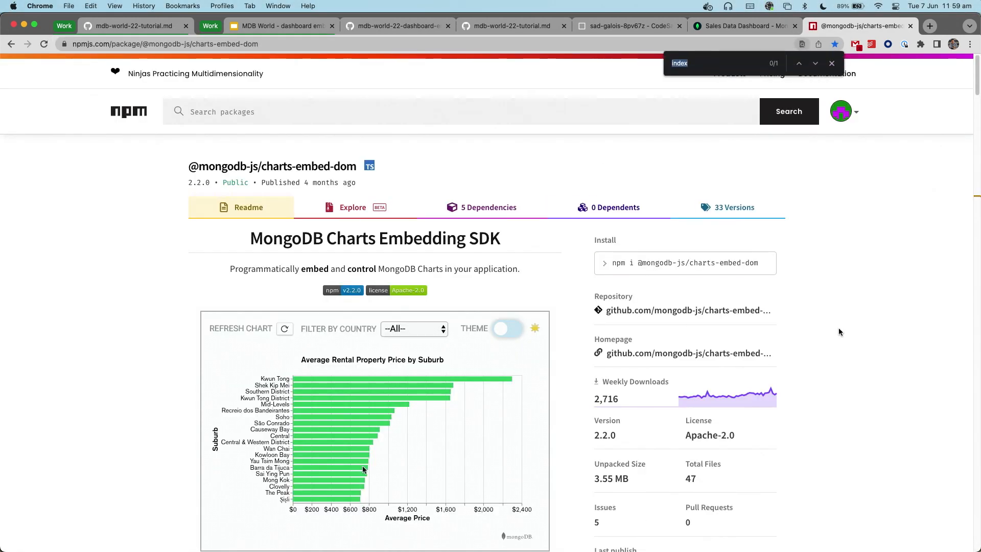
type("getData")
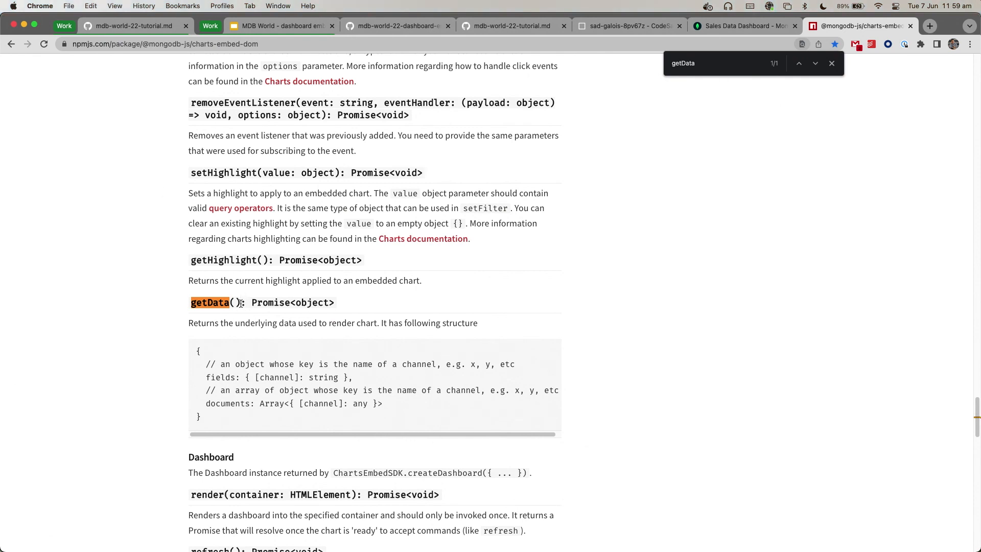
left_click_drag(240, 304, 203, 296)
left_click(638, 26)
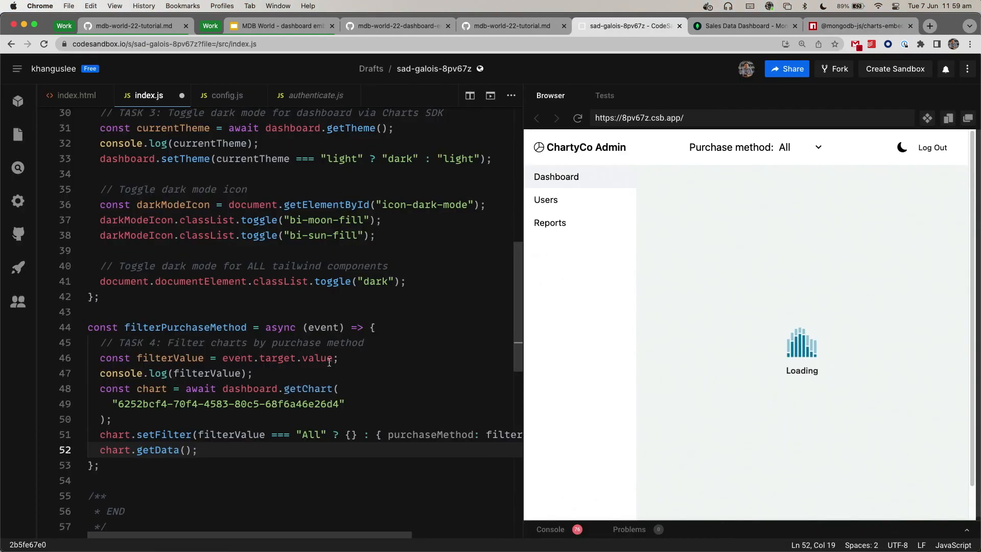
- Wrap the chart.getData() call in console.log and save index.js
type("console.log")
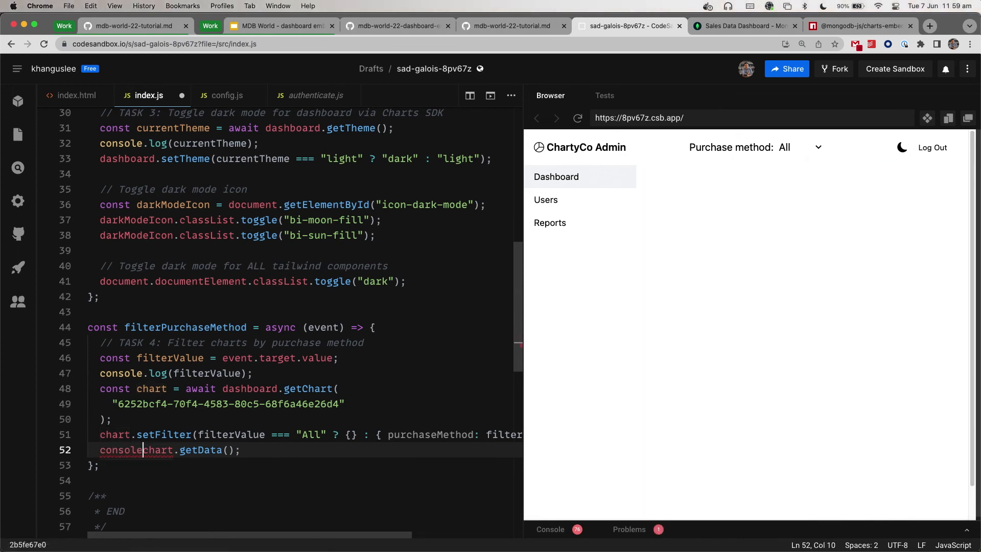
key("shift+super+Right")
type("(")
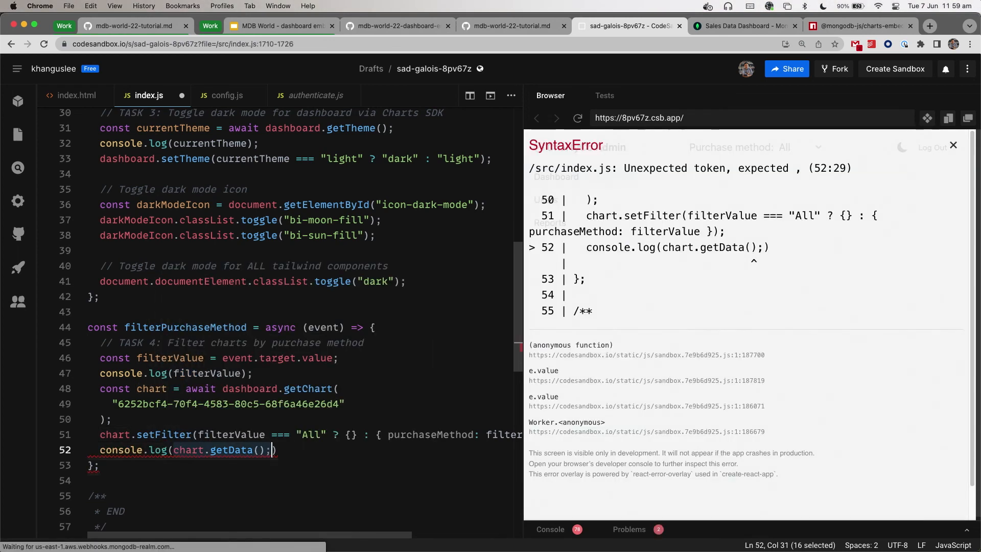
key("Right")
key("BackSpace")
key("super+s")
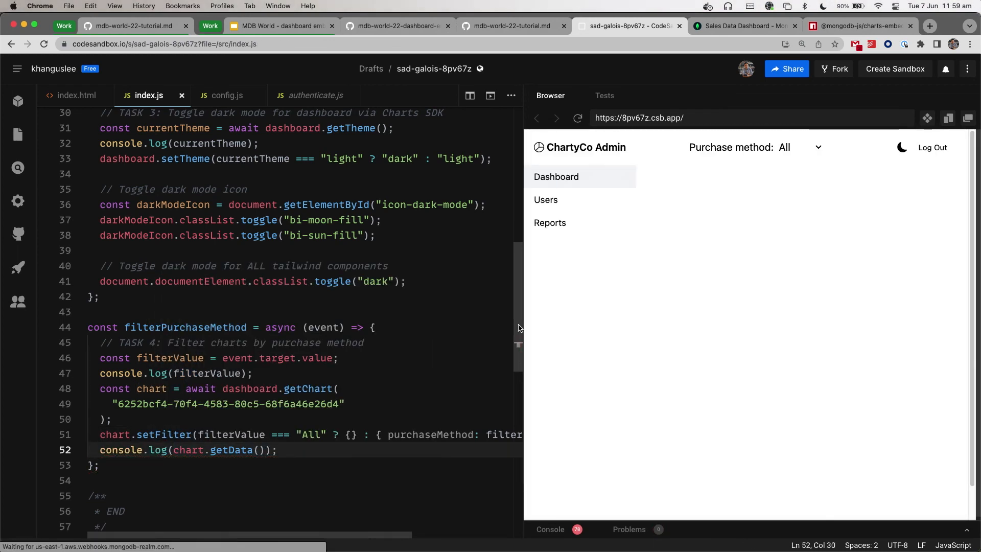
- Widen the preview, show its console, and test the purchase method filter with In store, dismissing the error overlay
left_click_drag(526, 378, 401, 378)
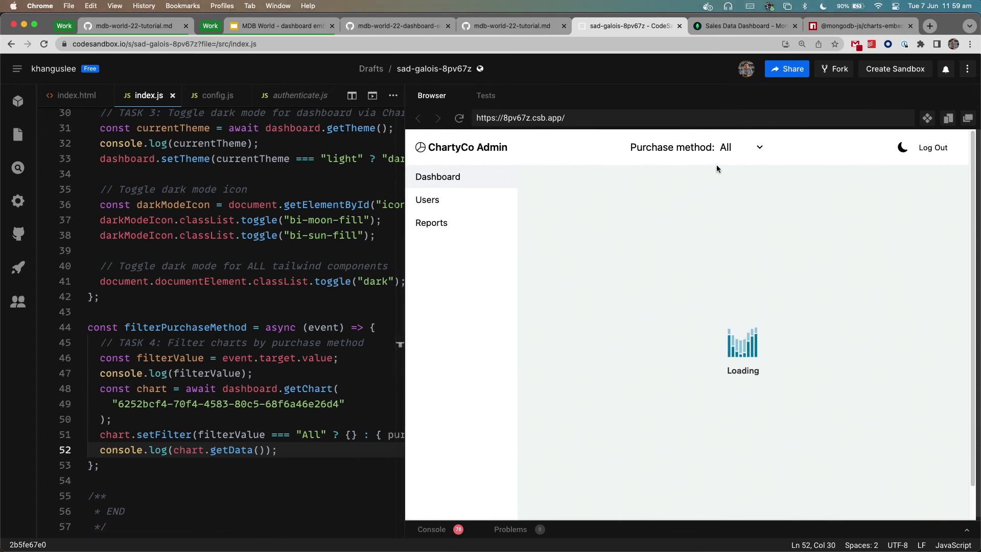
left_click(432, 529)
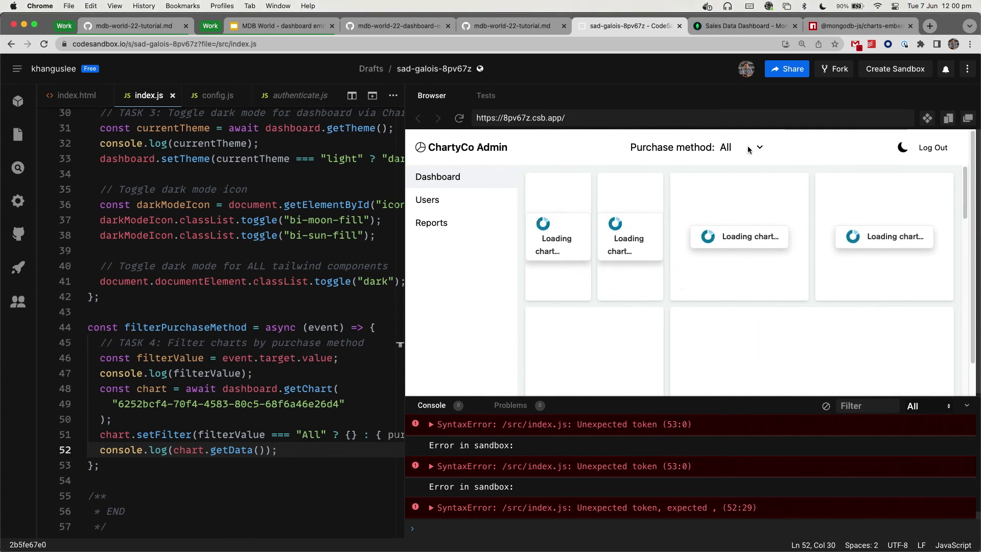
left_click(748, 149)
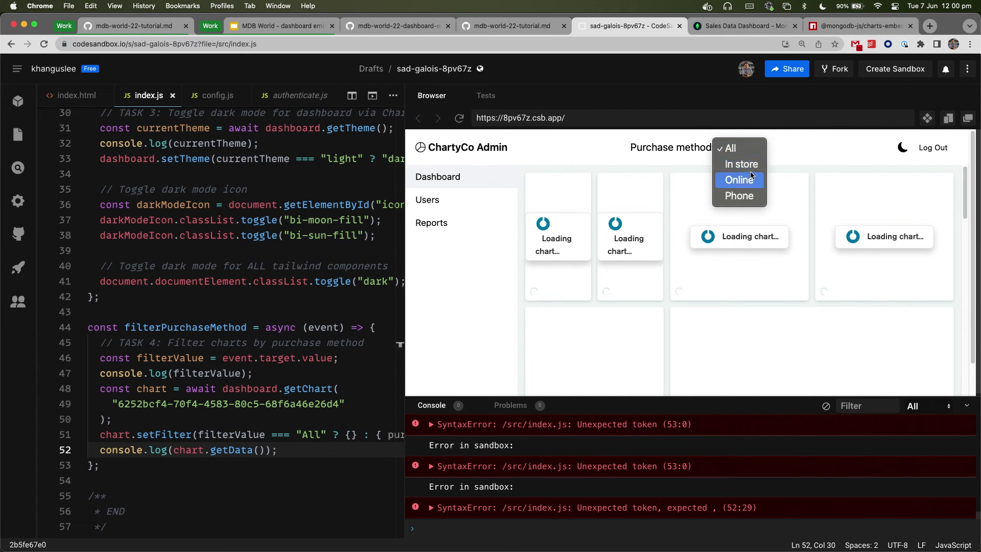
left_click(741, 164)
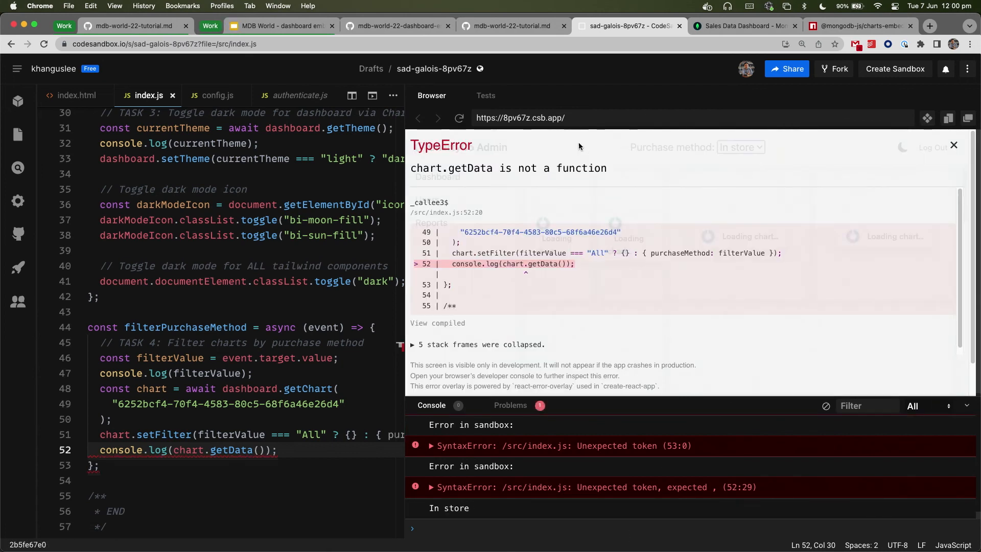
left_click(953, 148)
- Switch to the Sales Data Dashboard in MongoDB Charts and look through the chart data table for Sales by Month
key("super+f")
left_click(851, 25)
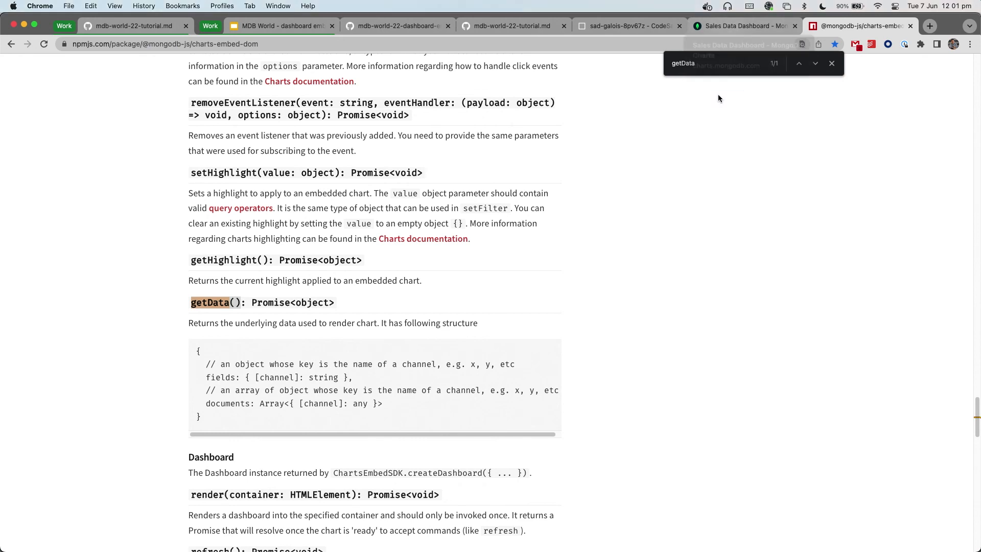
left_click(741, 31)
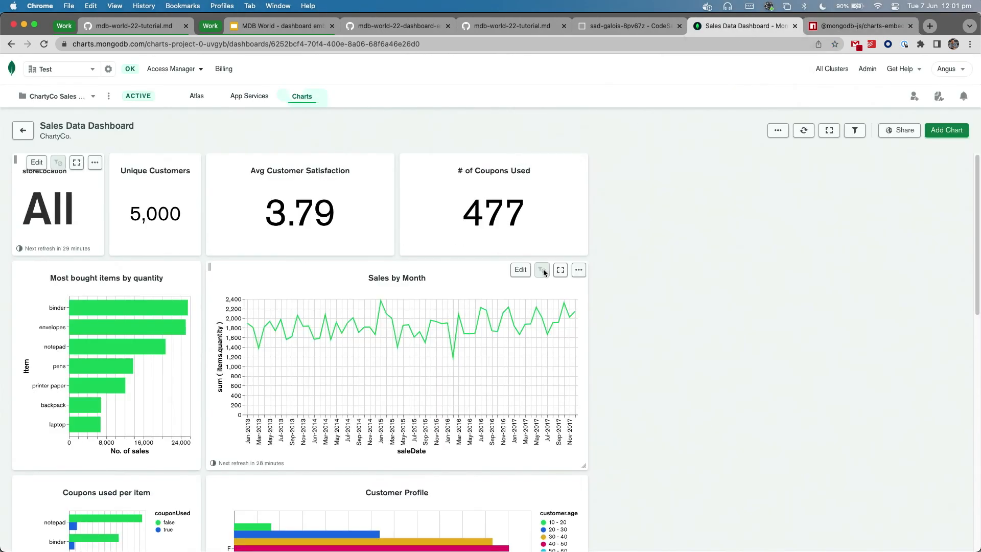
left_click(584, 273)
left_click(555, 310)
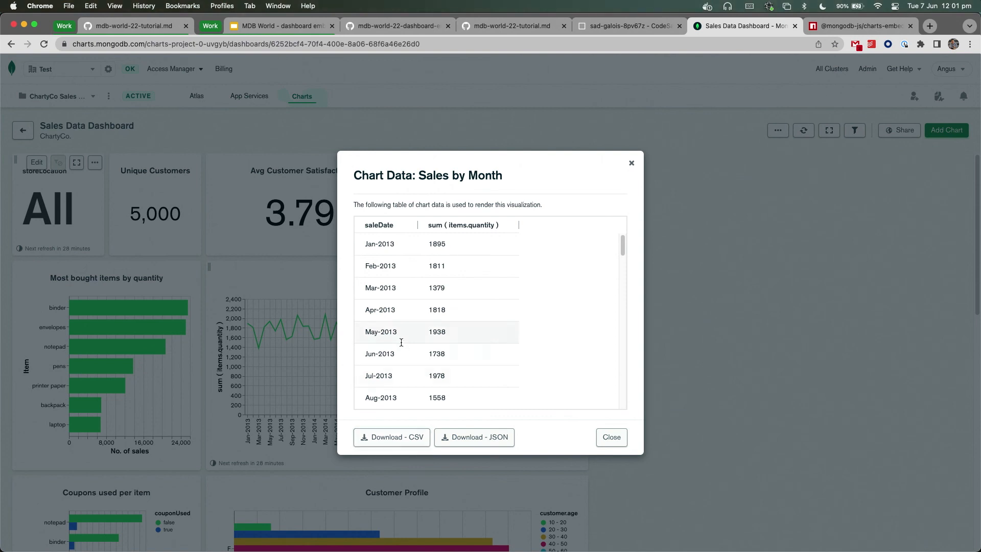
scroll(404, 332, "down", 10)
scroll(408, 327, "down", 3)
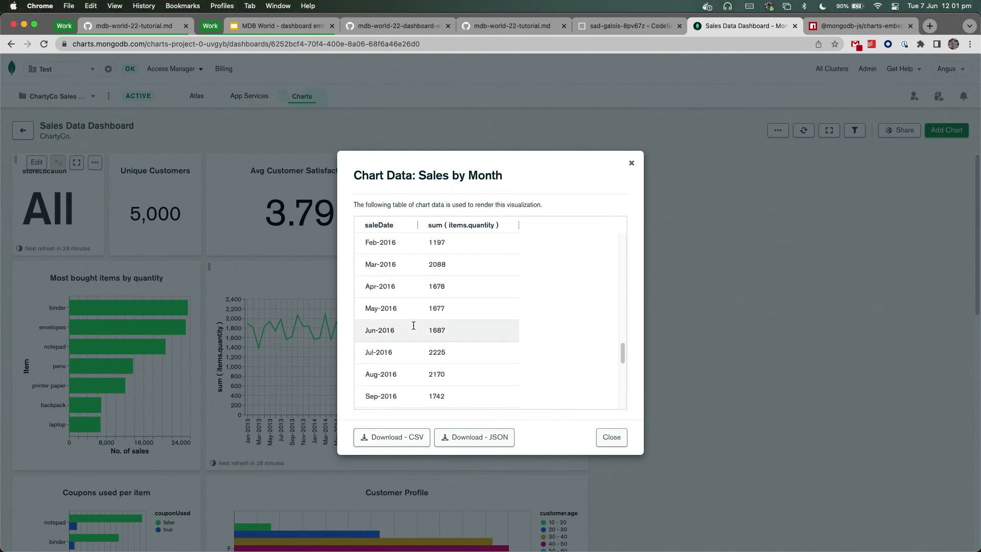
scroll(419, 325, "up", 12)
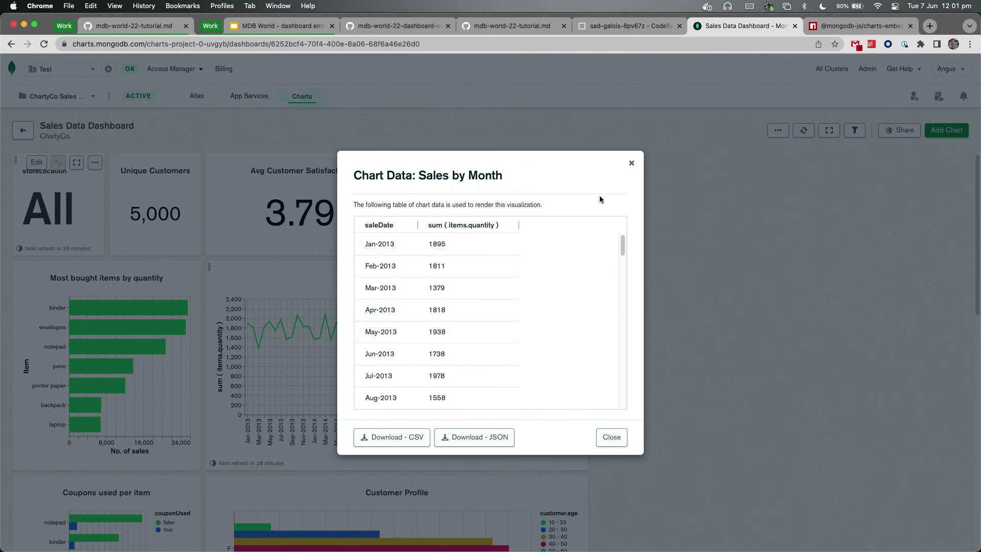
left_click(611, 437)
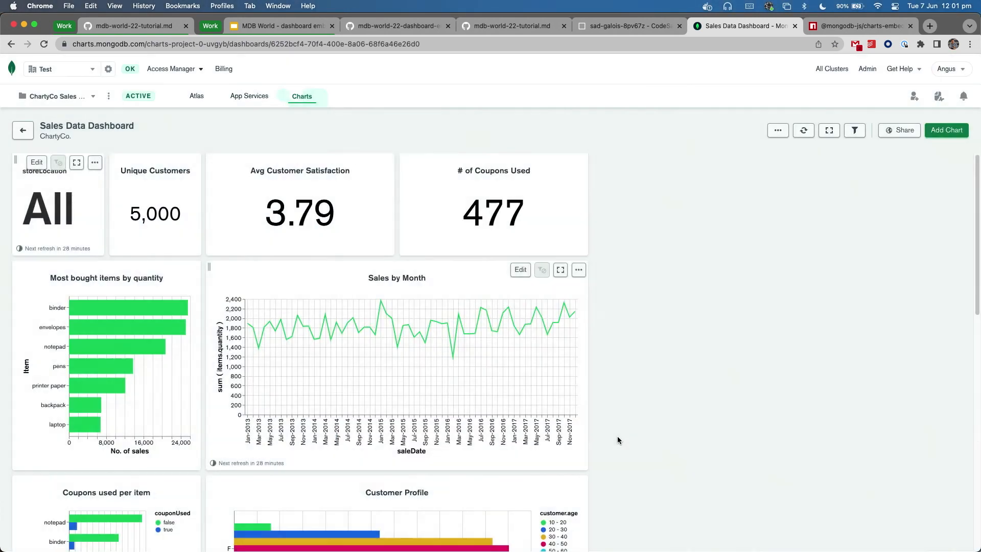
- Review the additional actions available for the Sales by Month chart on the dashboard without choosing any
scroll(618, 434, "down", 10)
scroll(615, 433, "up", 9)
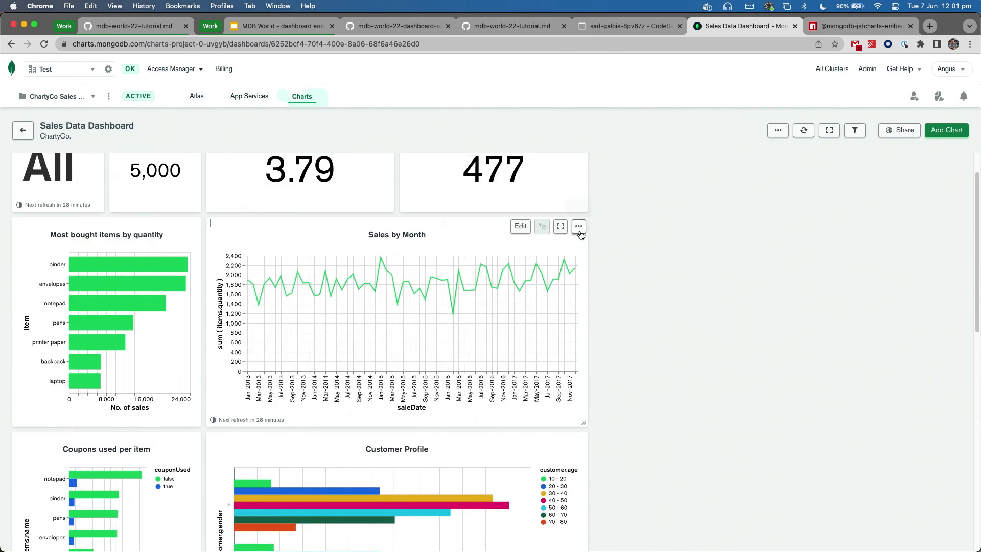
left_click(579, 228)
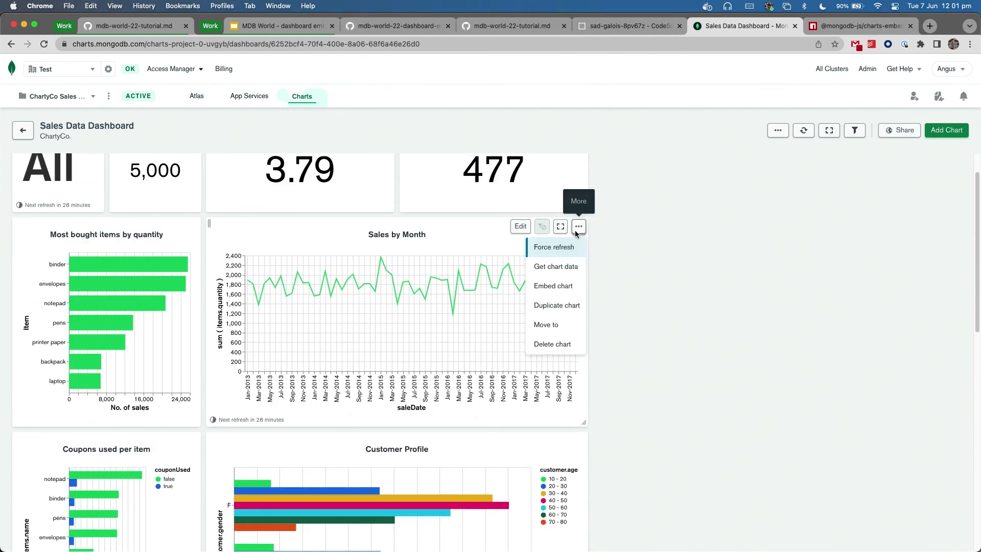
left_click(595, 284)
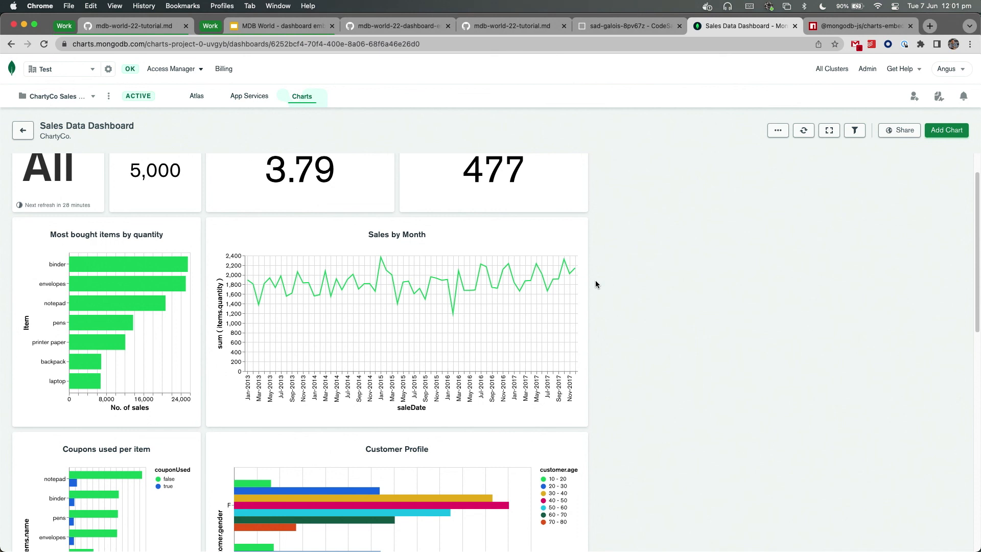
left_click(578, 226)
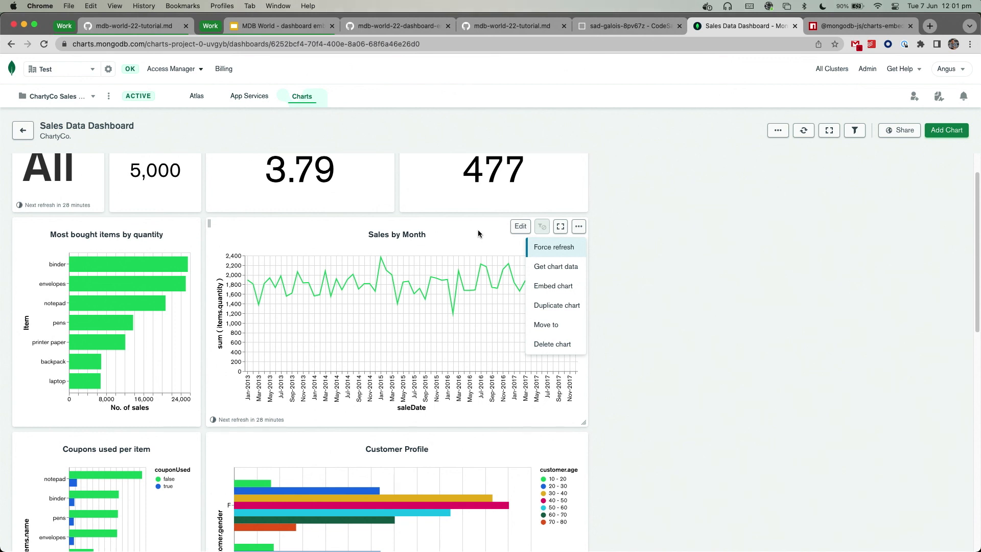
left_click(504, 239)
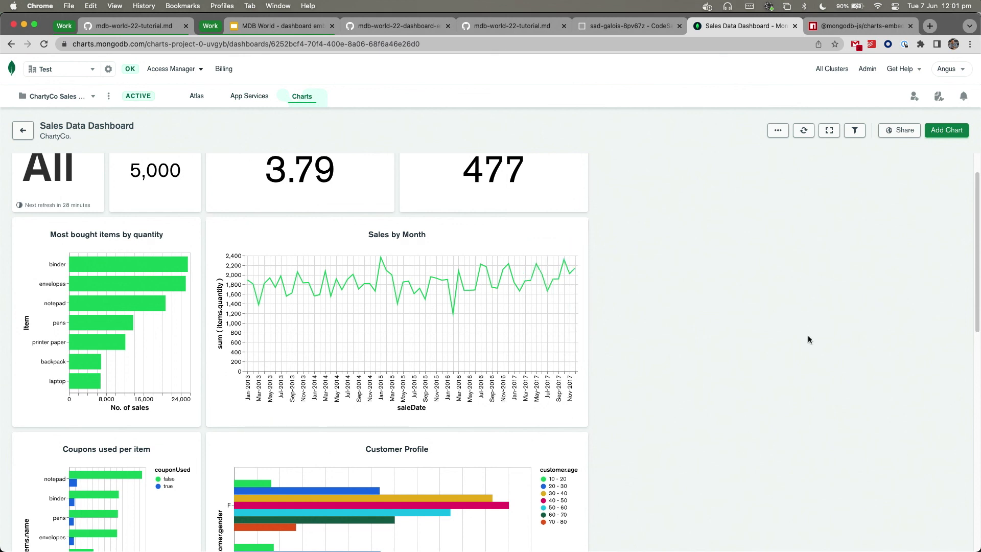
- Switch back to CodeSandbox and delete the console.log(chart.getData()) statement from filterPurchaseMethod
left_click(626, 30)
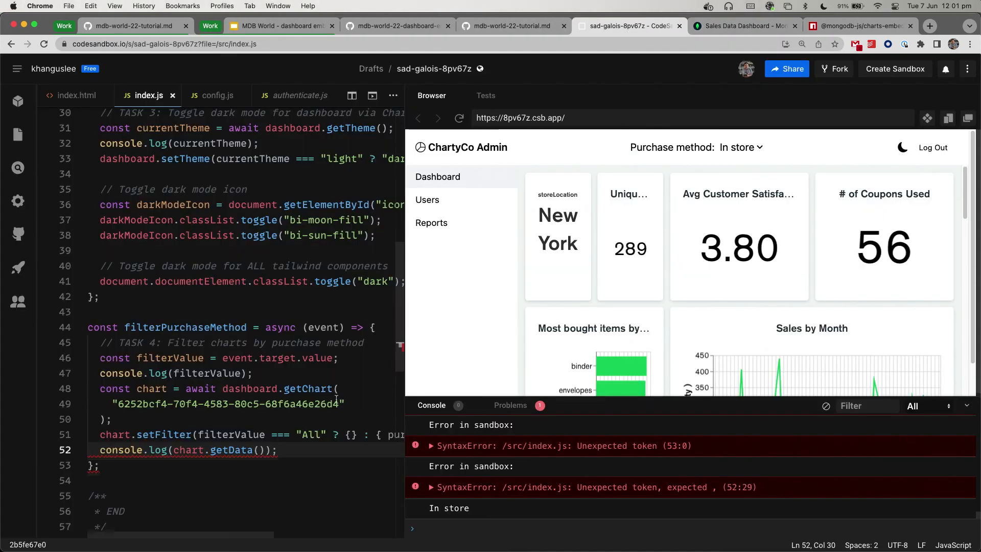
key("shift+super+Left")
key("BackSpace")
key("BackSpace")
key("BackSpace")
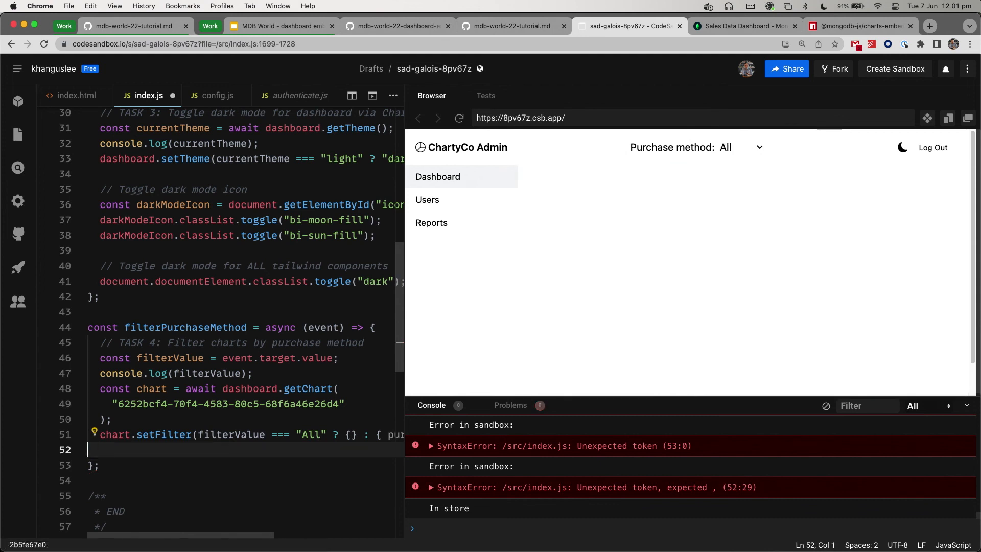
- Open the Auto-Refresh Settings of the Sales Data Dashboard in MongoDB Charts and review the maximum data age options
left_click(744, 25)
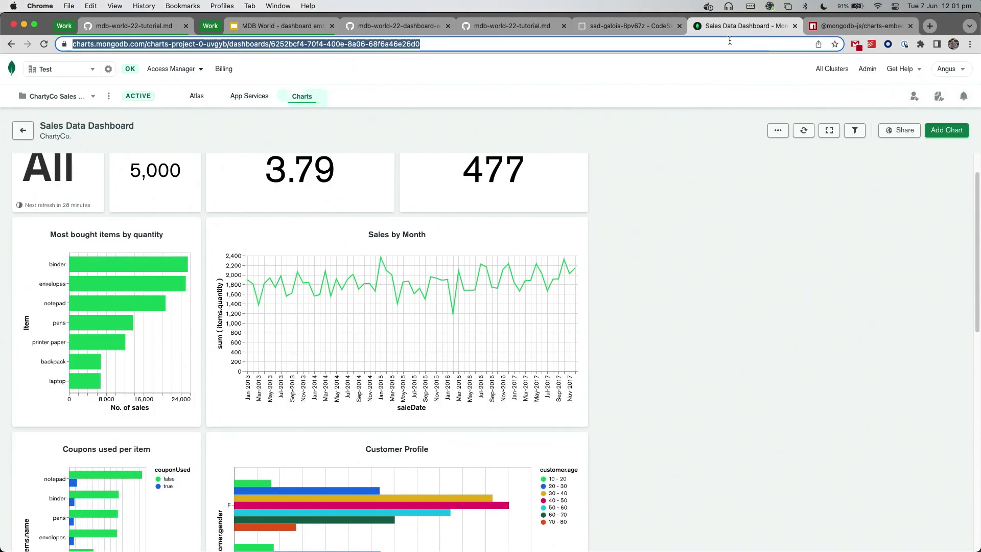
left_click(803, 130)
left_click(768, 149)
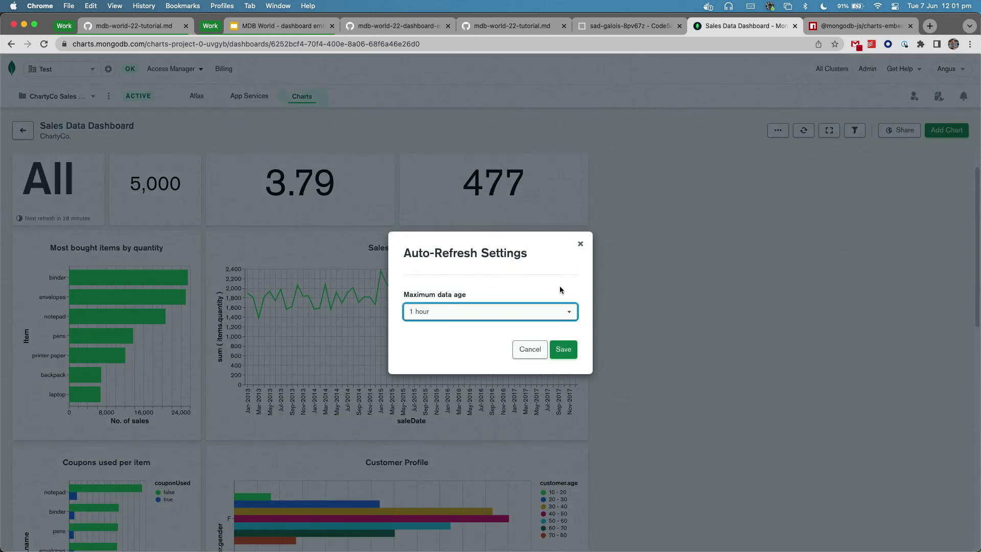
left_click(554, 313)
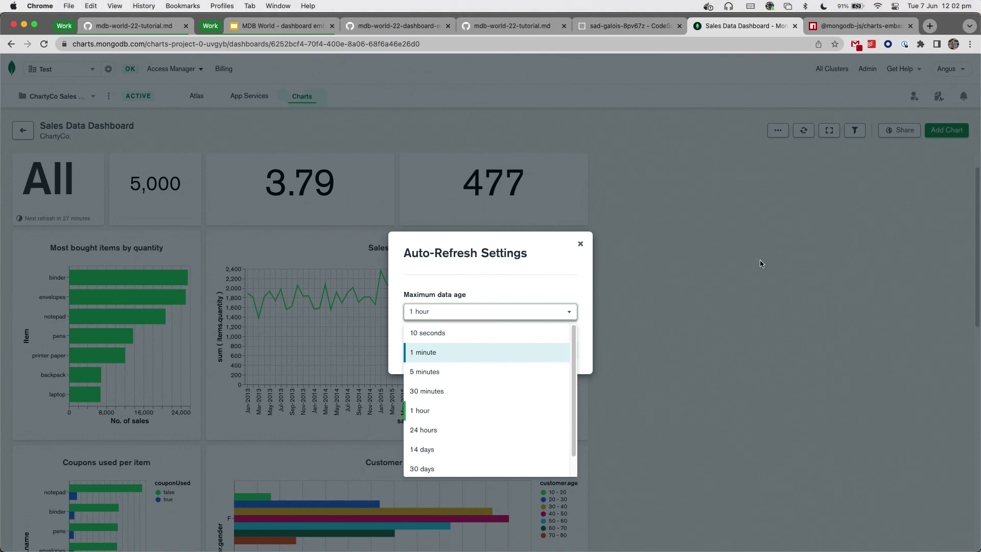
left_click(543, 265)
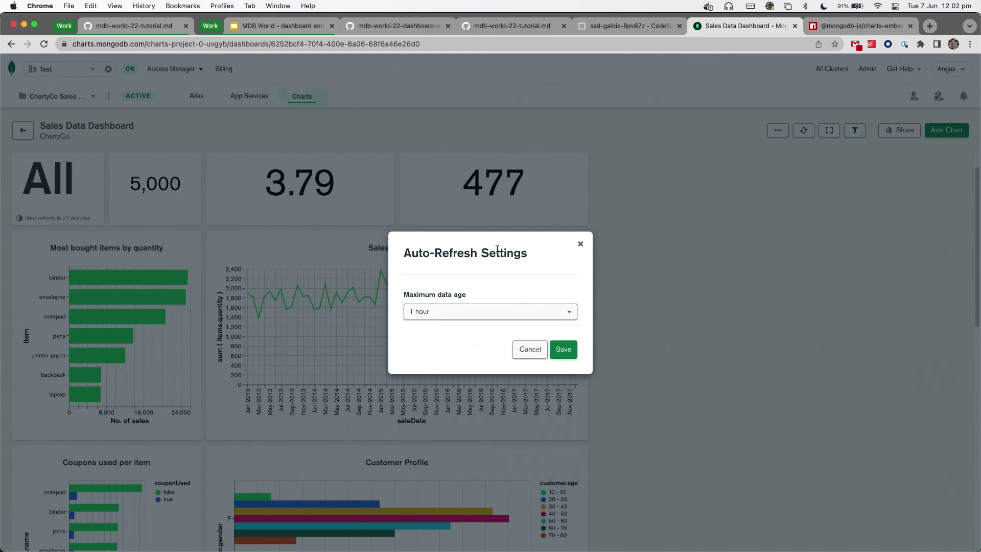
left_click(516, 311)
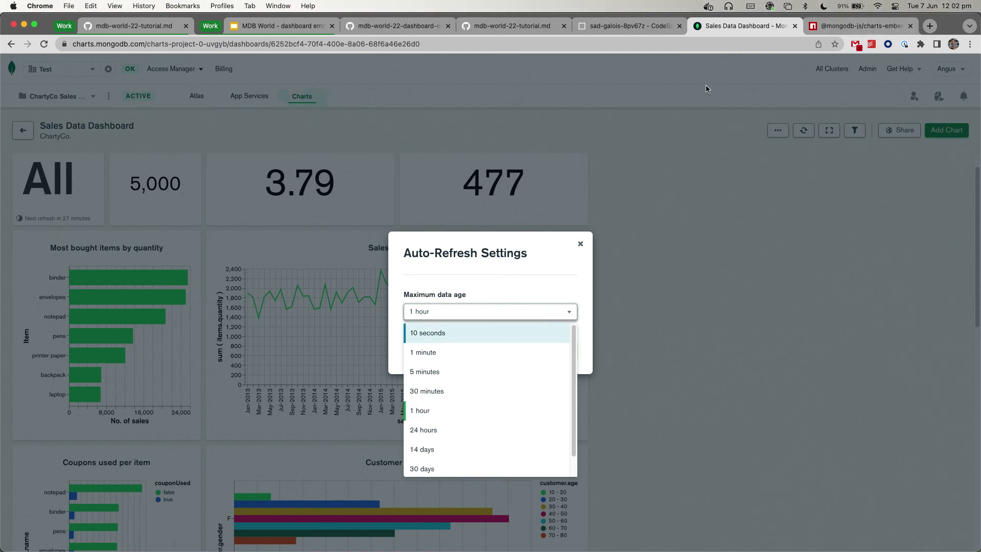
- Switch to the charts-embed-dom npm documentation and search for "refresh", stepping through the matches to the autoRefresh option
left_click(845, 30)
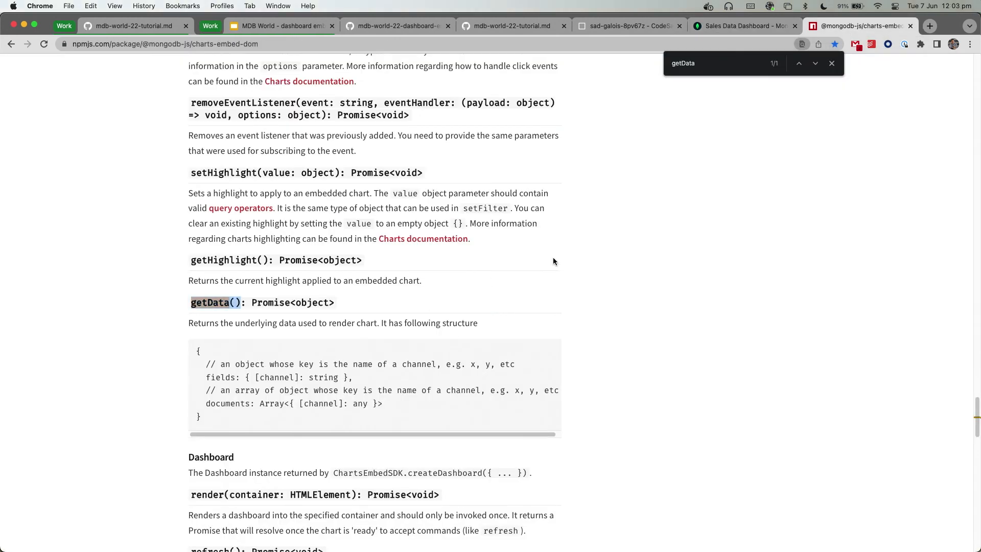
key("super+f")
type("refresh")
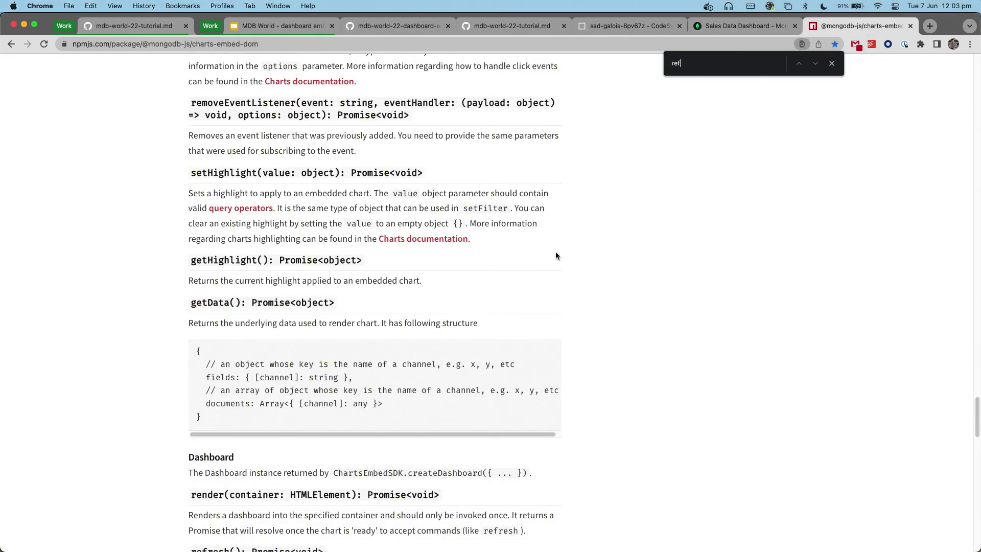
key("Return")
key("Return")
key("Return")
key("Return")
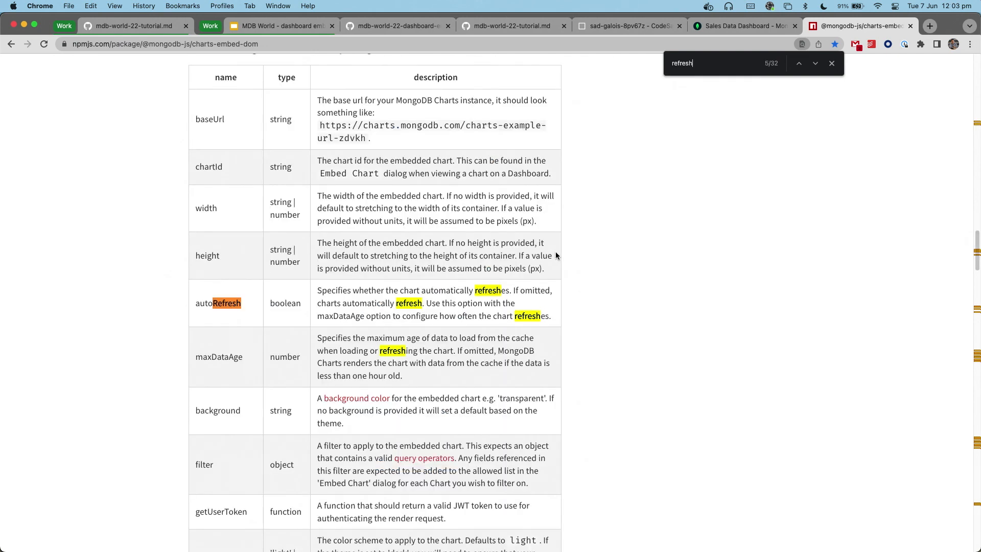
- Follow the "refresh" matches to the Chart refresh() method, close the search, and review the remaining Chart methods in the documentation
key("Return")
key("Return")
key("Return")
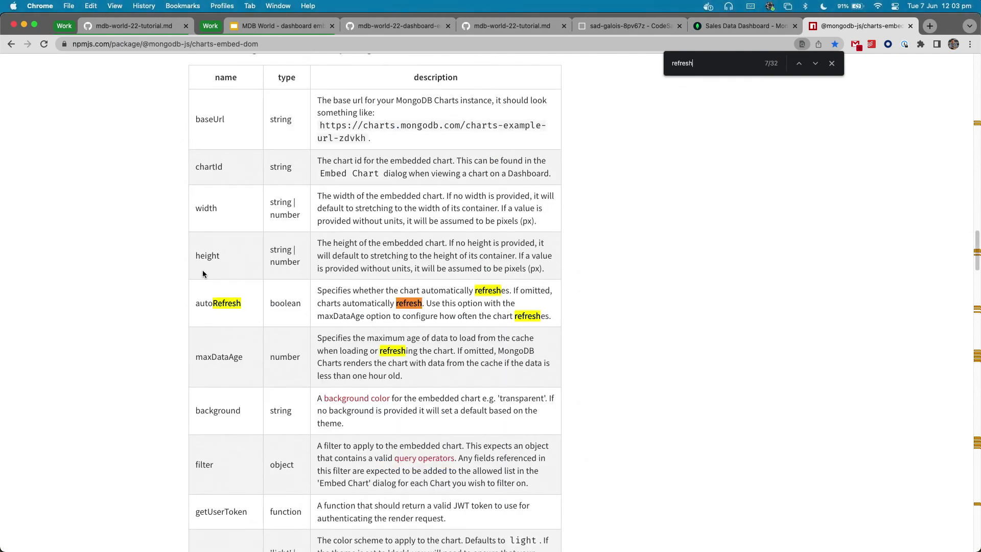
scroll(229, 279, "down", 20)
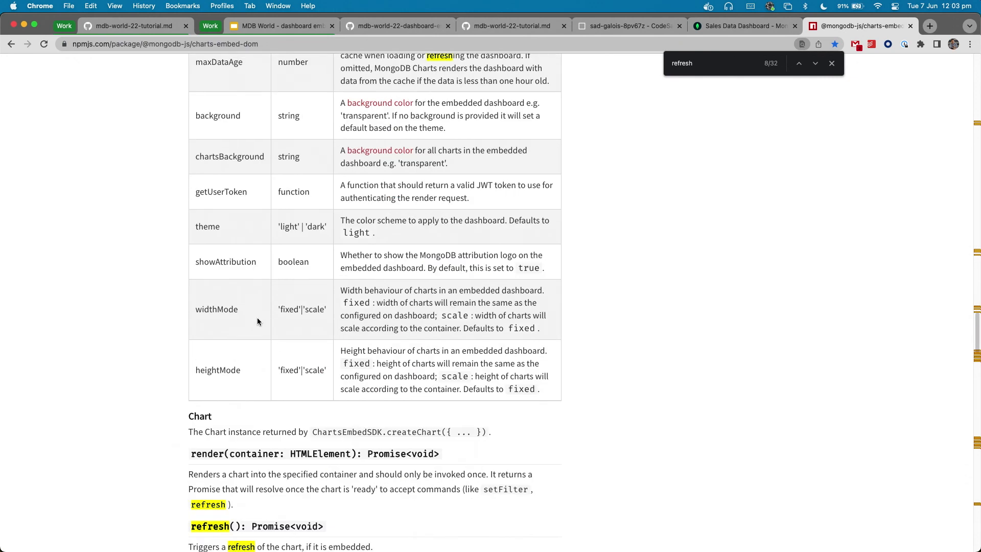
scroll(257, 320, "down", 5)
triple_click(209, 377)
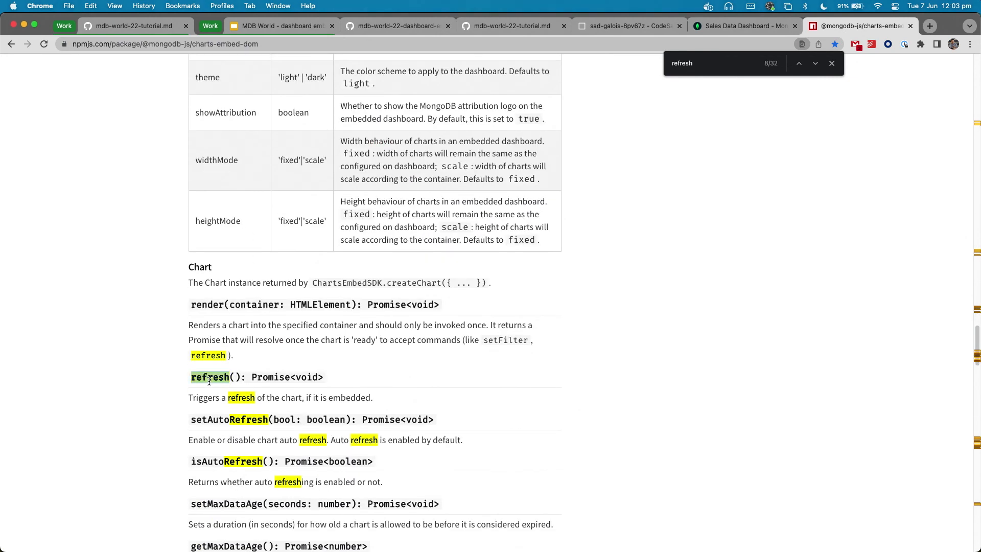
scroll(300, 394, "down", 1)
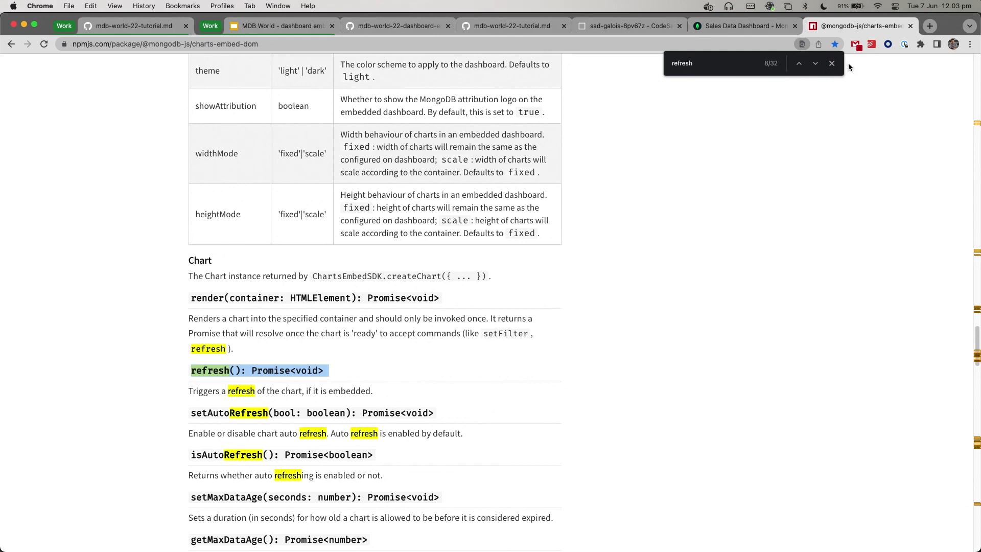
left_click(831, 68)
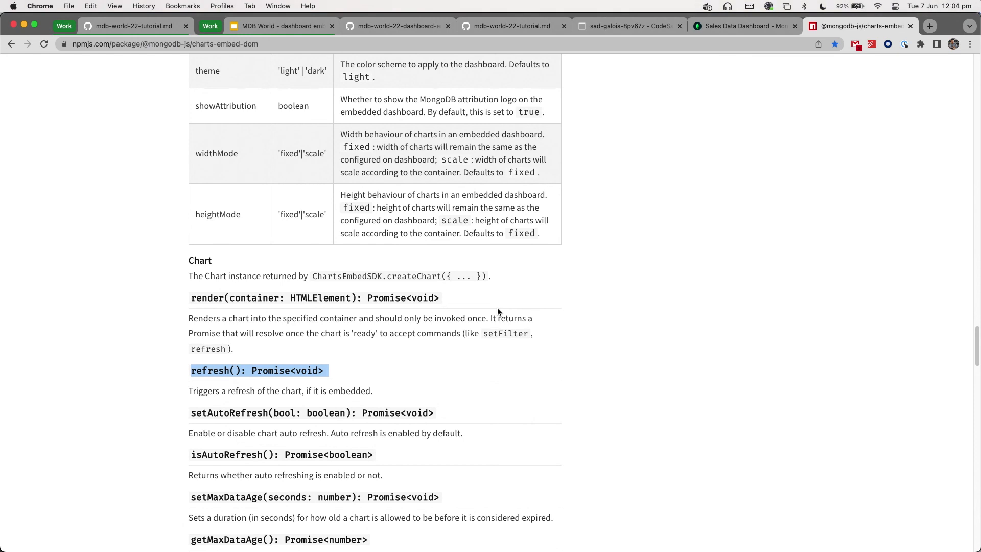
scroll(497, 311, "down", 8)
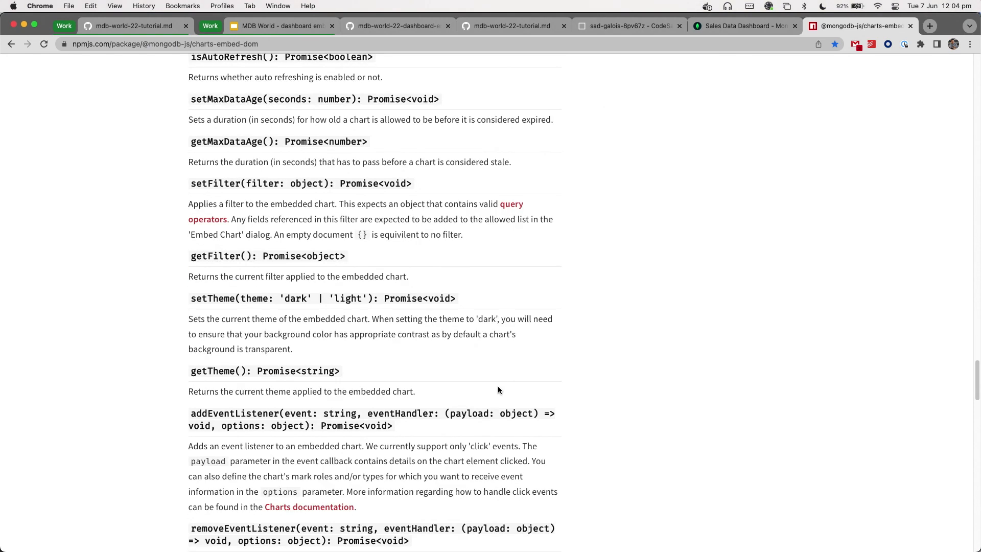
scroll(498, 389, "up", 1)
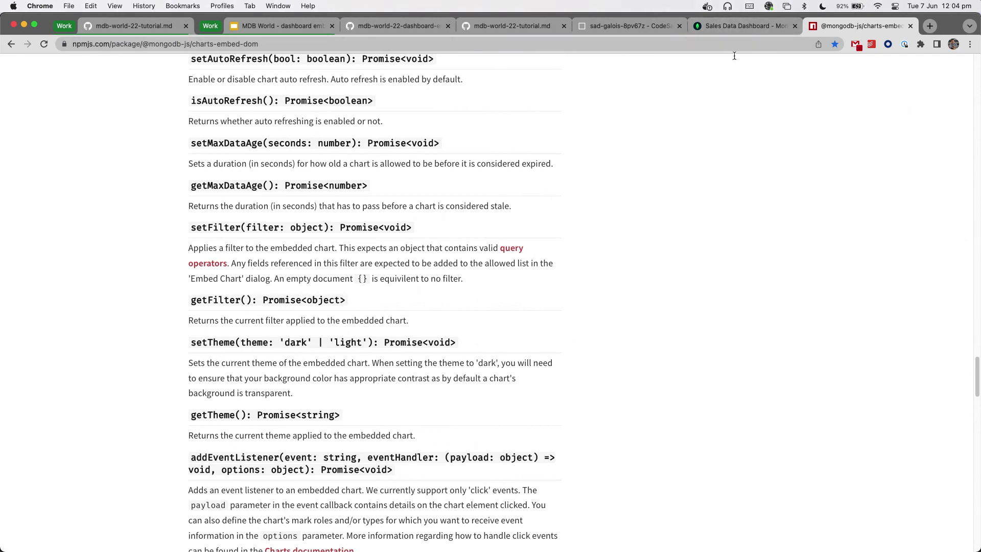
- Switch to MongoDB Charts, leave the Sales Data Dashboard, and open the Embedding page to show the items with their embedding IDs
left_click(737, 28)
left_click(578, 245)
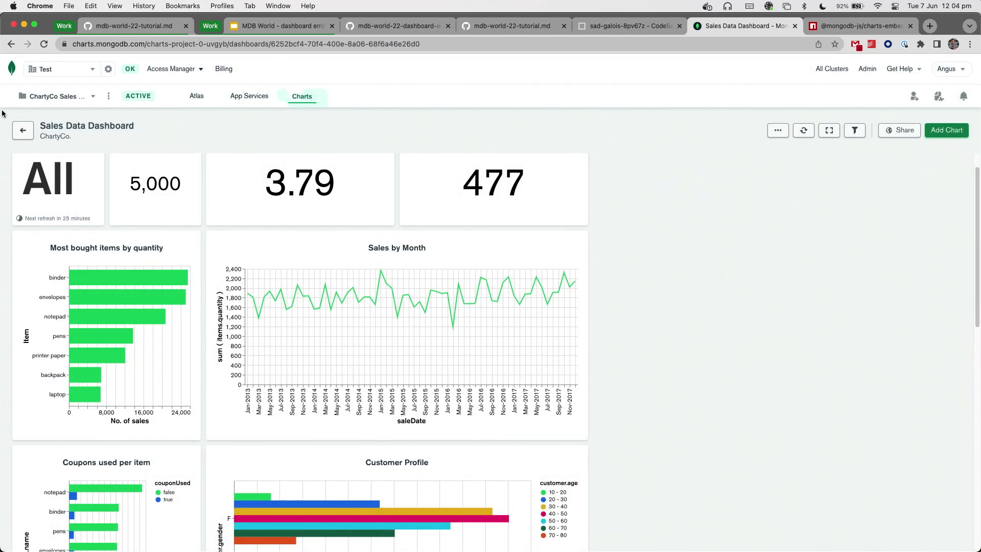
left_click(22, 131)
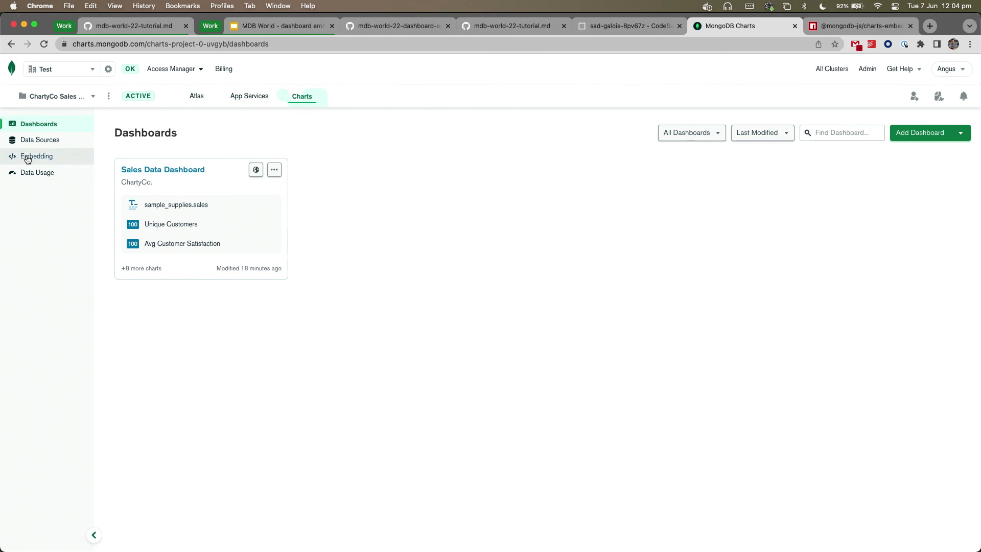
left_click(28, 160)
scroll(393, 228, "down", 2)
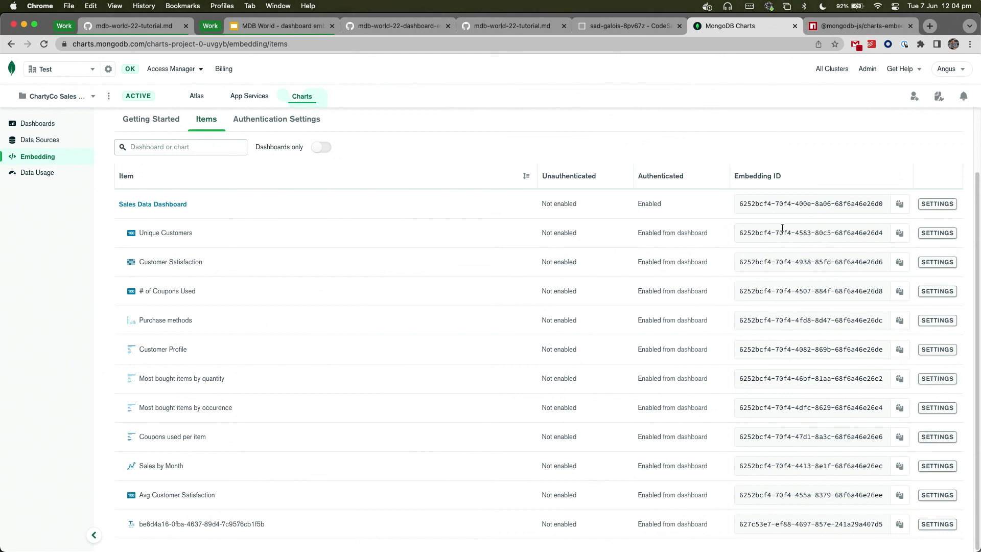
double_click(822, 233)
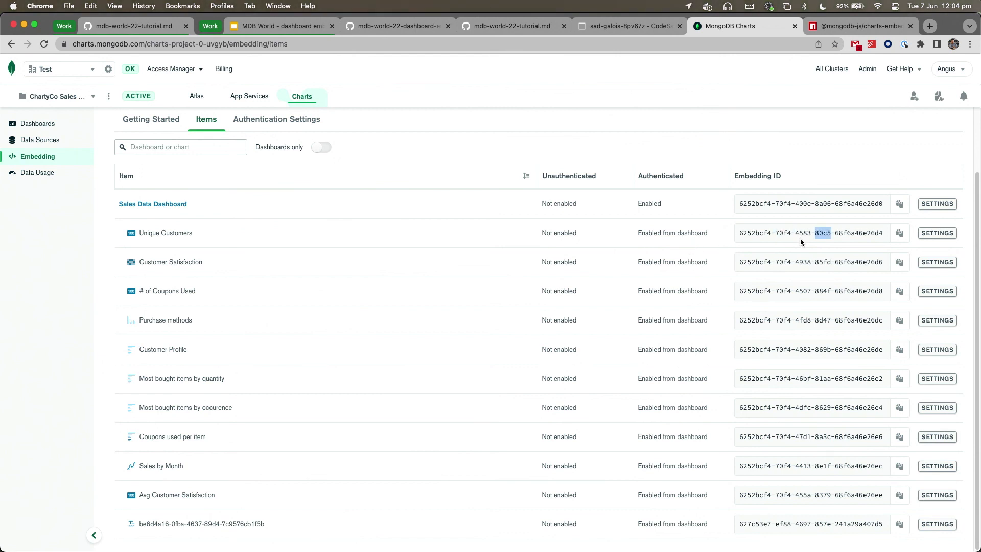
- Look through the Authenticated and Verified Signature embedding settings of the Unique Customers chart, then close them
left_click(935, 235)
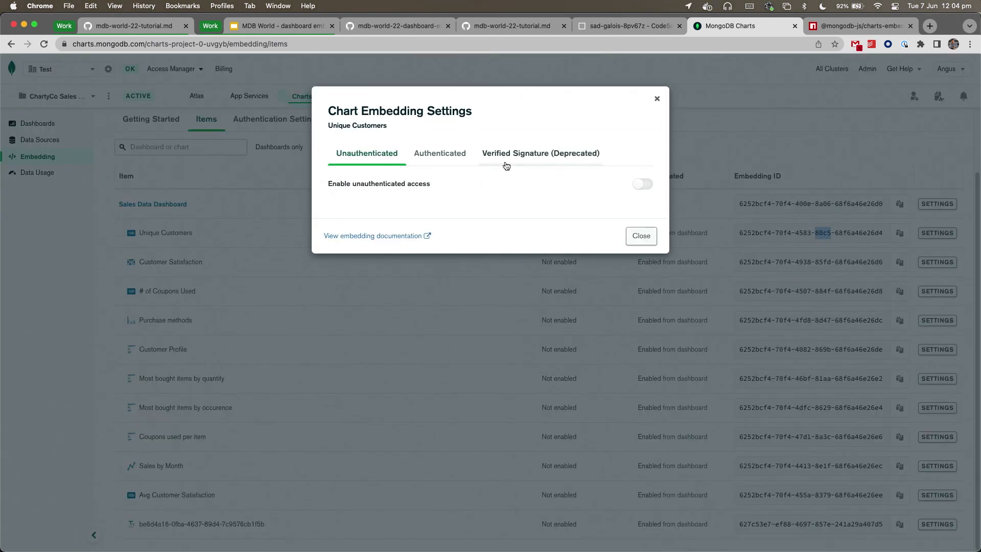
left_click(438, 155)
left_click(511, 154)
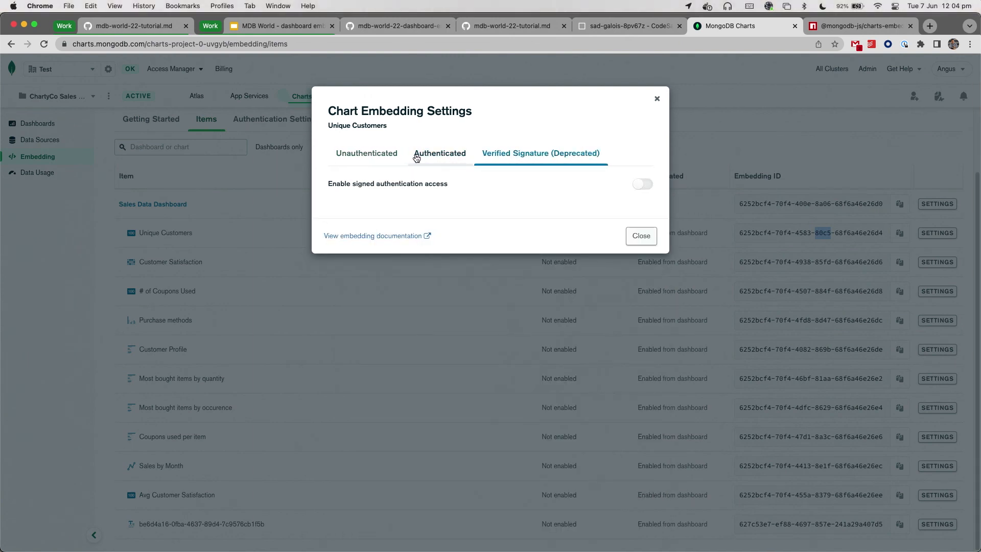
left_click(659, 99)
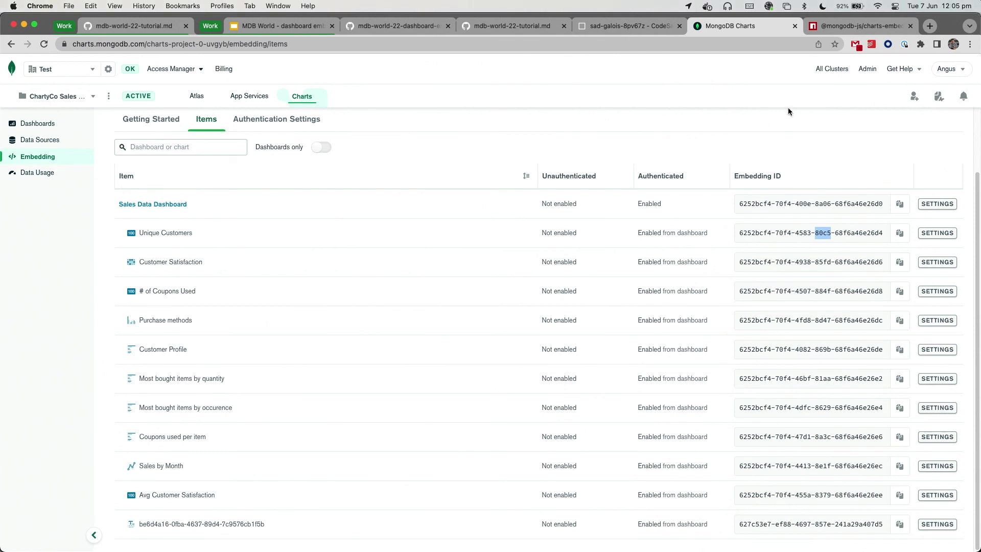
- Reopen the Unique Customers embedding settings and review the authenticated access options down to the Base URL and Chart ID
left_click(924, 235)
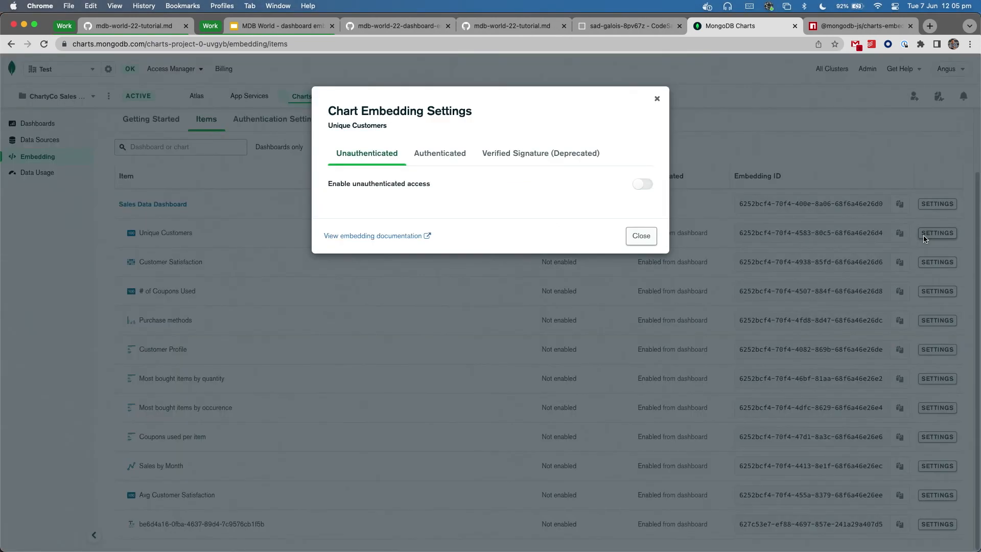
left_click(431, 158)
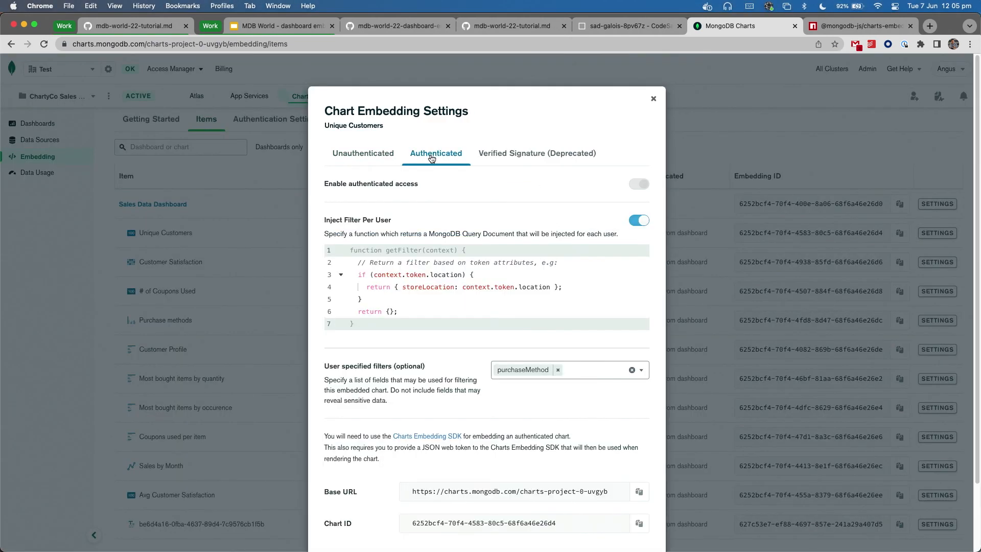
scroll(448, 356, "down", 3)
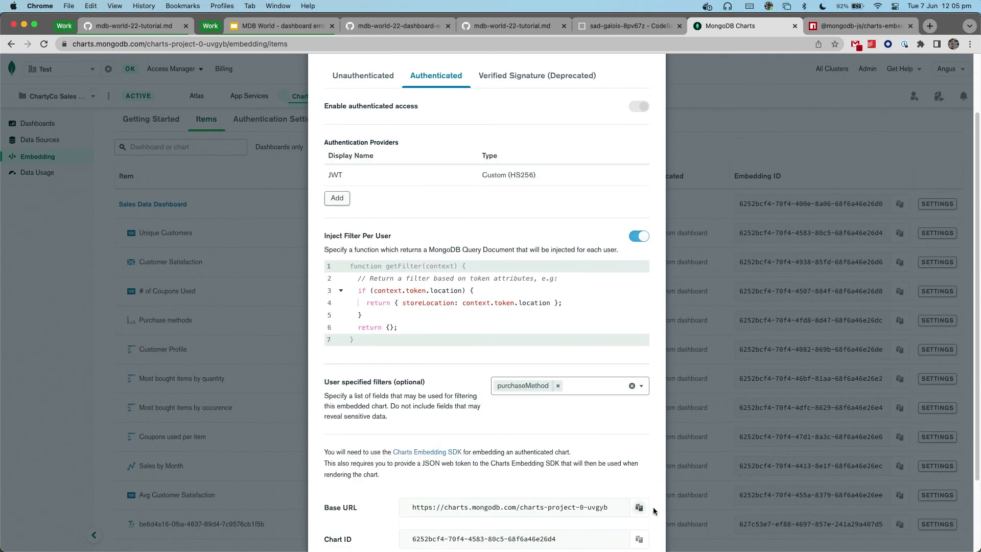
scroll(654, 511, "down", 3)
left_click(640, 499)
- Review the authenticated embedding settings of the "Most bought items by occurence" chart, including its user specified filters, and close them
left_click(937, 407)
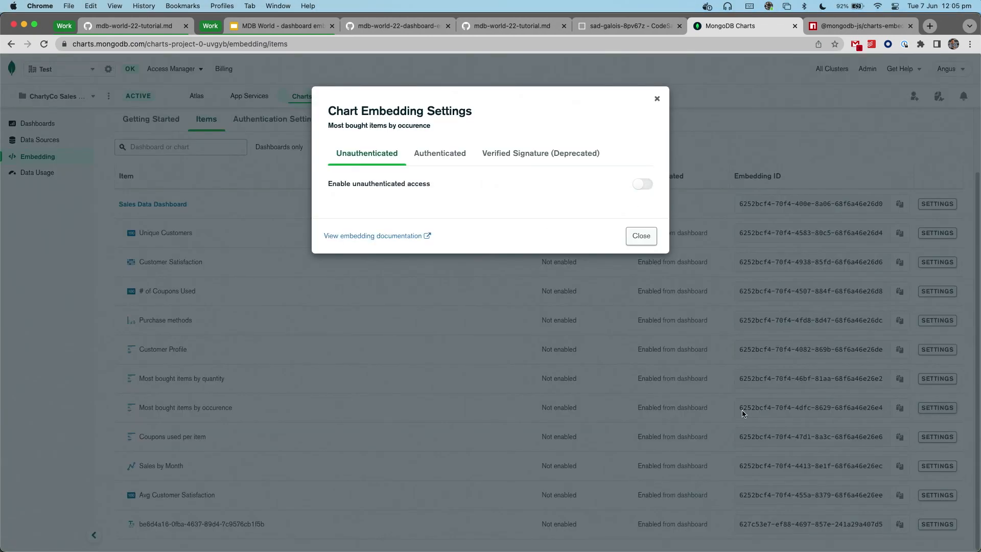
left_click(452, 156)
scroll(623, 472, "down", 3)
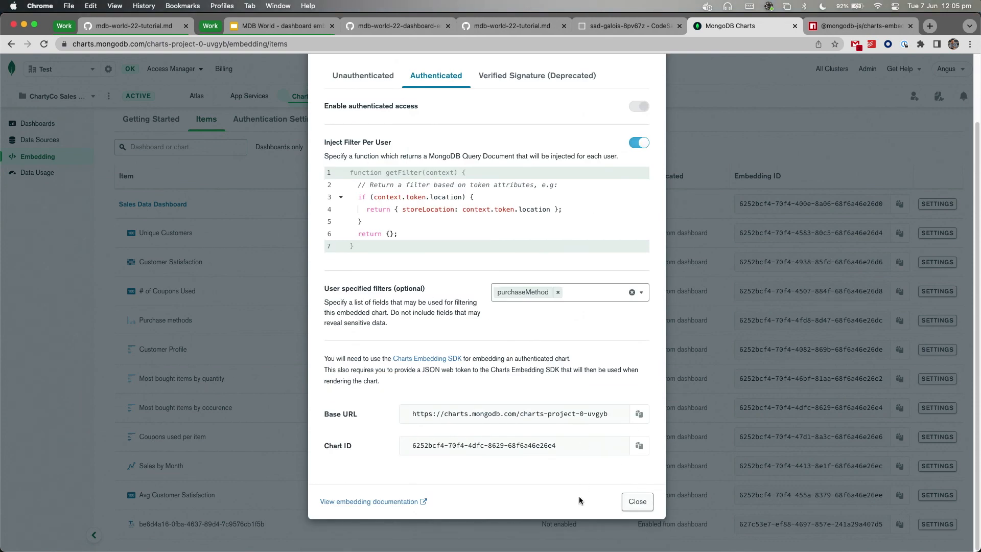
scroll(654, 512, "down", 2)
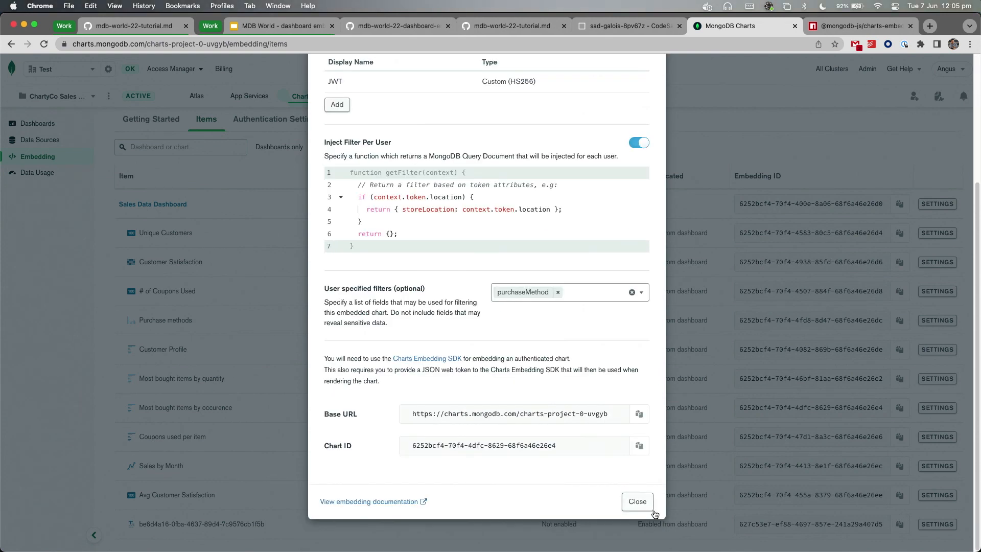
left_click(650, 501)
- Examine the Sales by Month chart's authenticated embedding settings, including authentication providers, the injected per-user filter and user specified filters, then close them
left_click(938, 467)
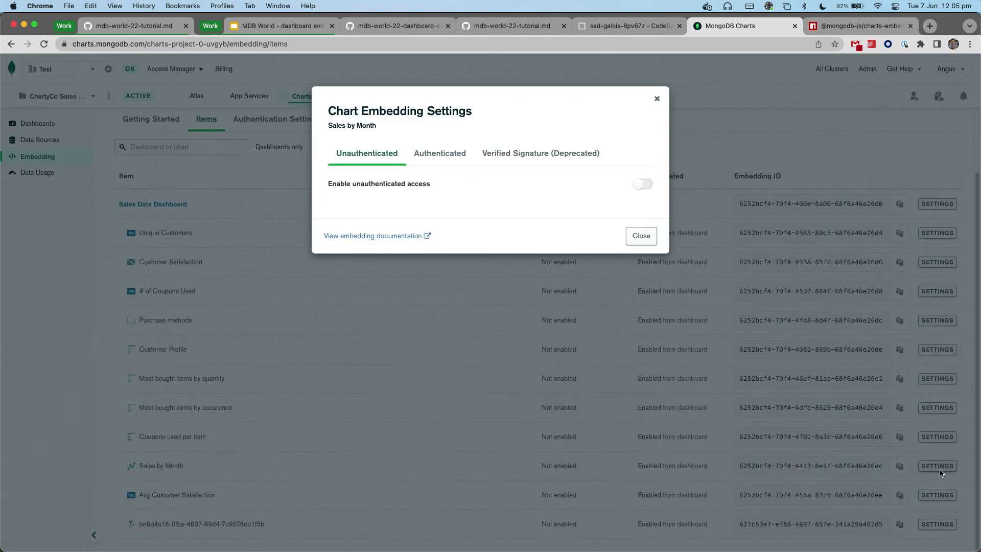
left_click(448, 155)
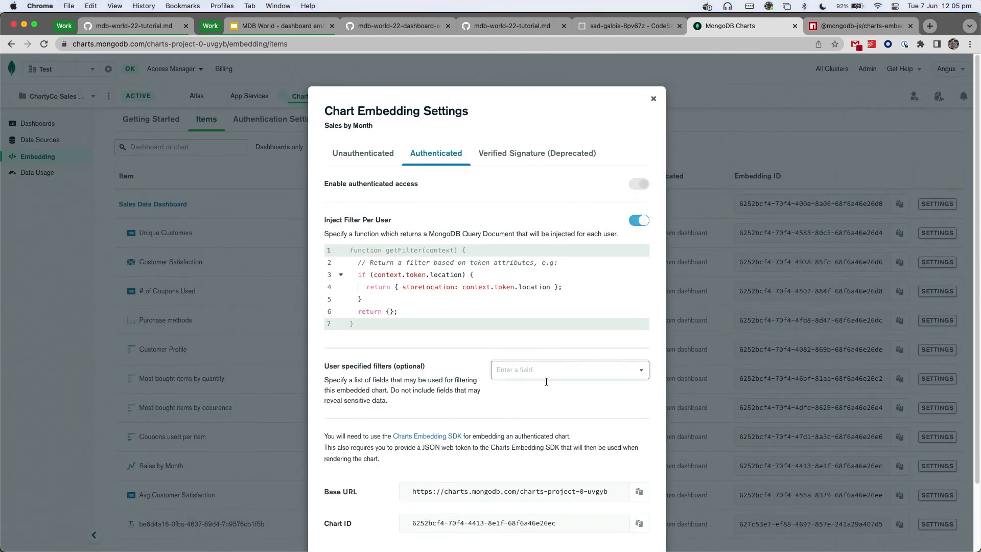
scroll(604, 487, "down", 3)
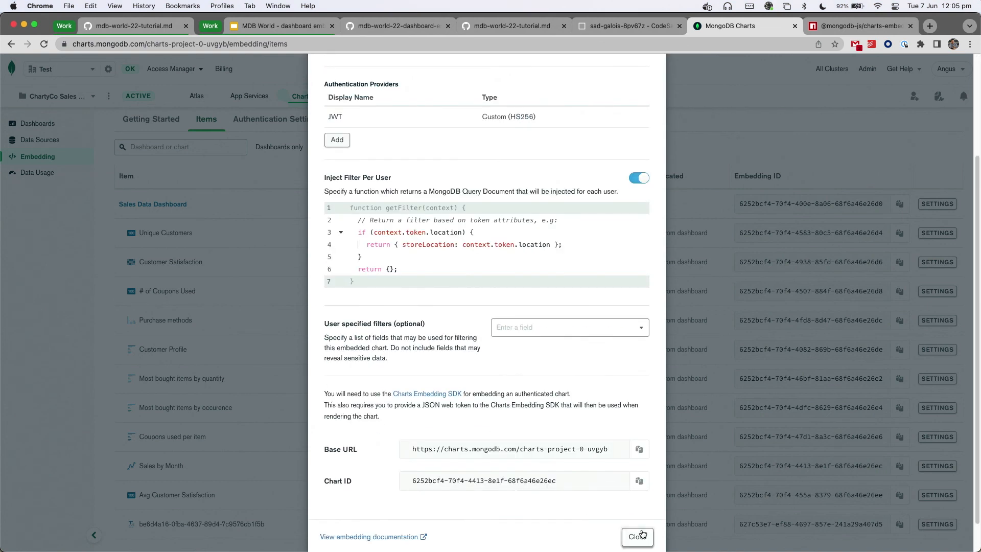
scroll(609, 474, "up", 2)
scroll(608, 476, "up", 1)
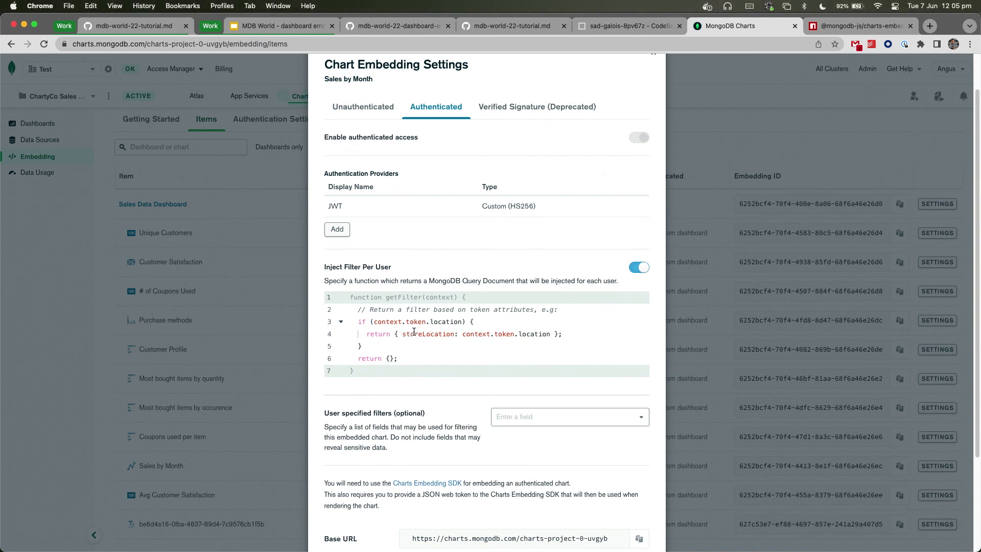
scroll(599, 493, "down", 1)
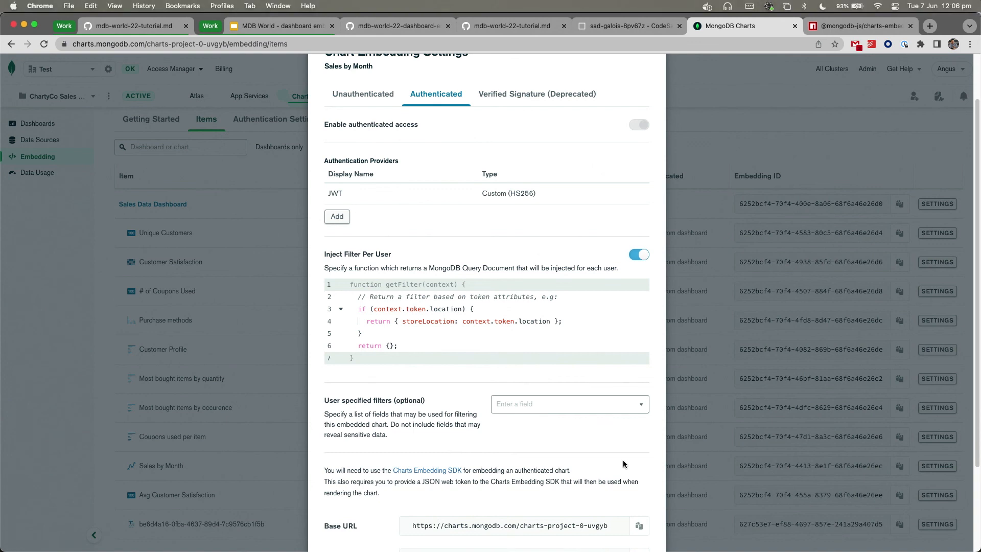
scroll(601, 480, "down", 1)
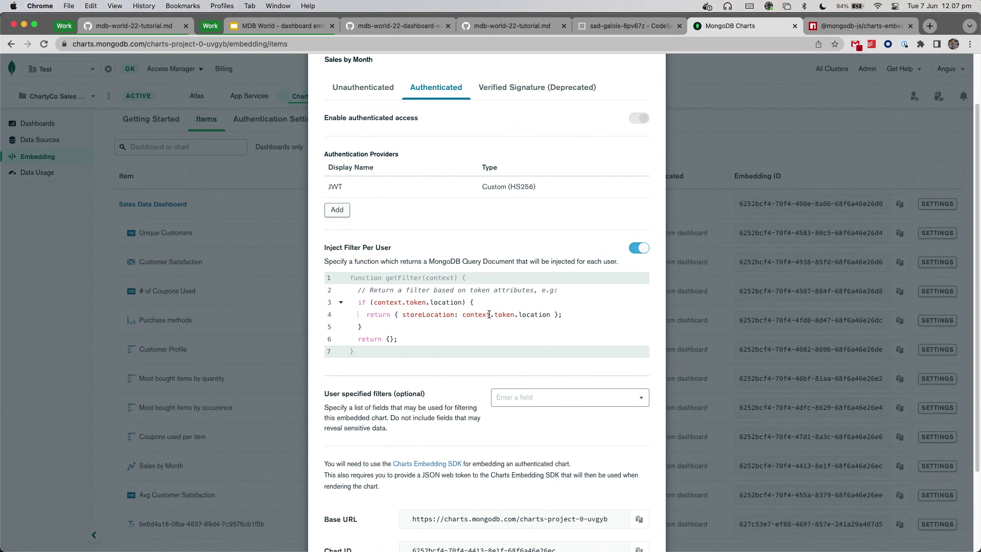
scroll(494, 177, "up", 2)
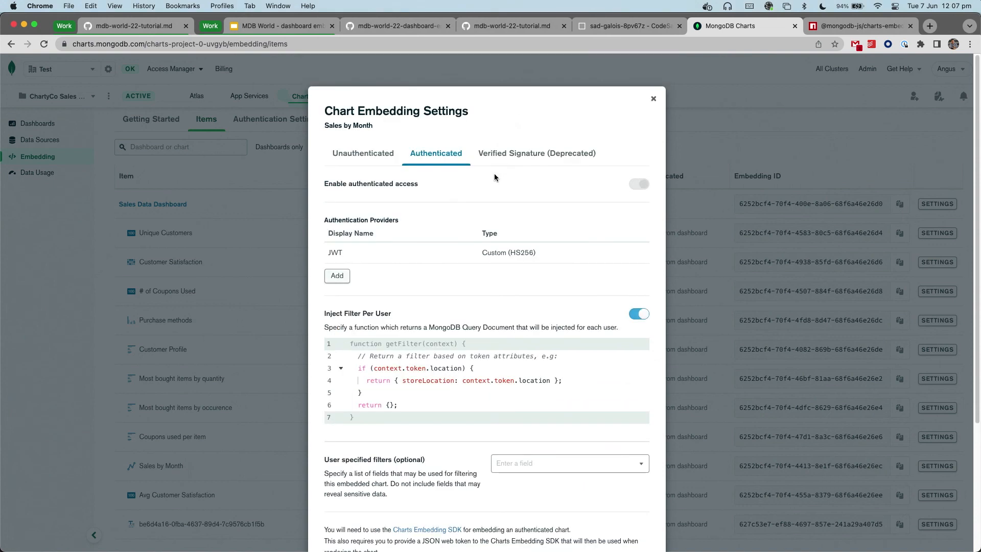
left_click(653, 100)
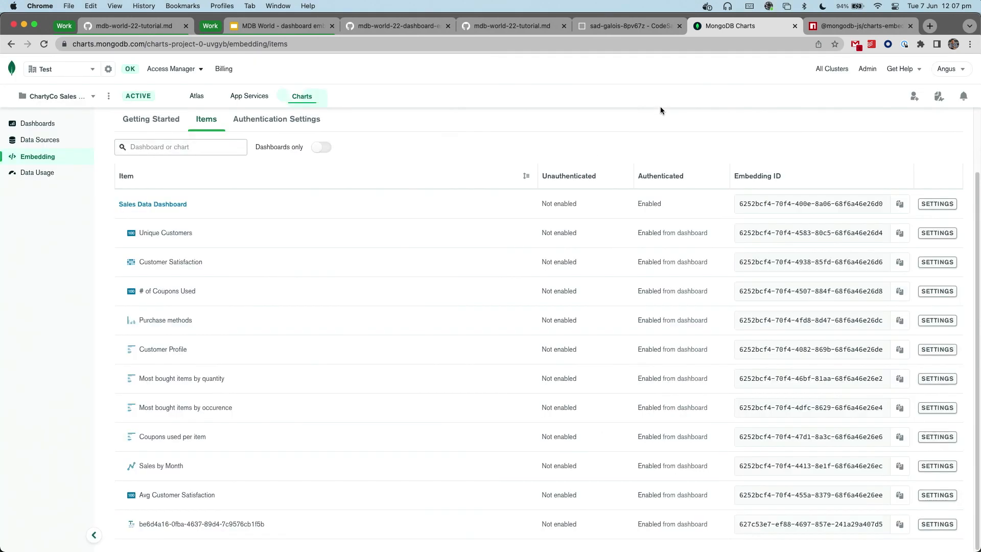